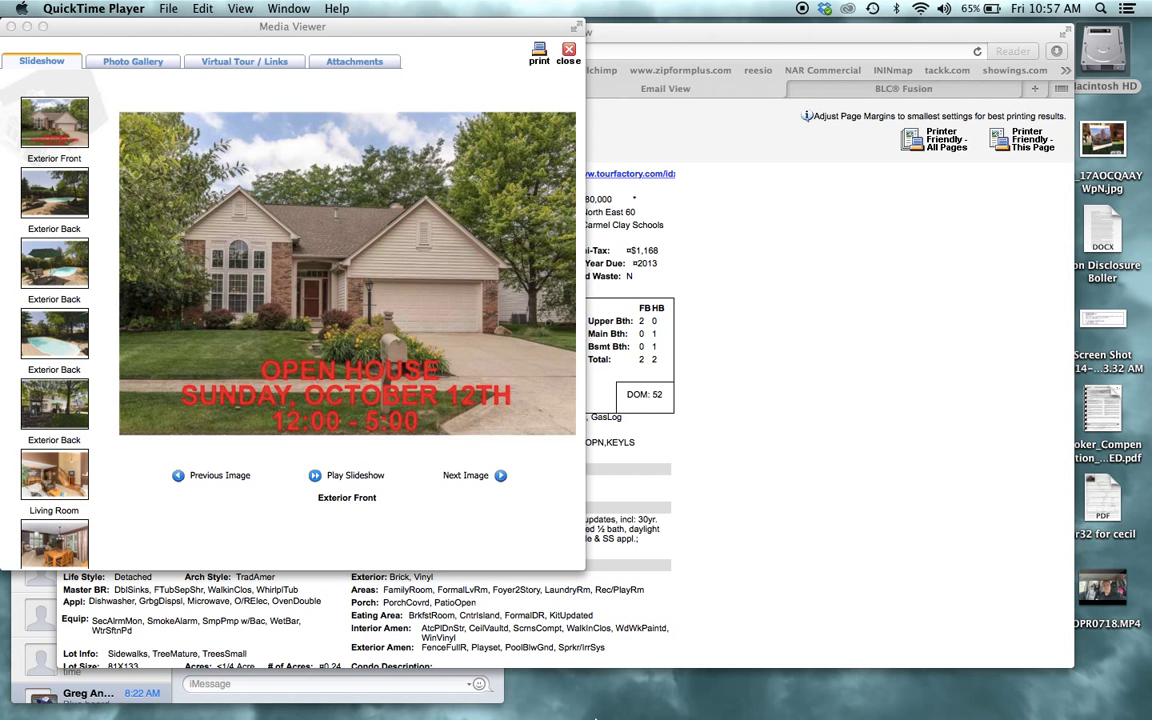
Switch to Microsoft PowerPoint and create a new presentation with the White theme.
mouse_move(597, 716)
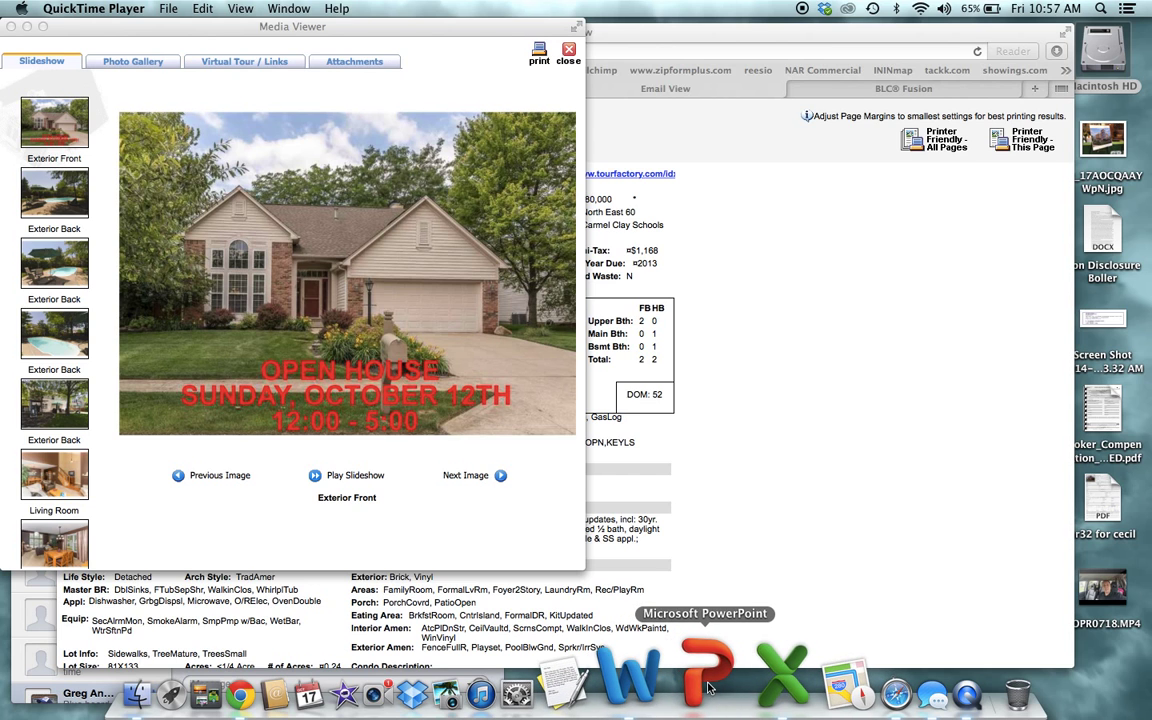
left_click(707, 687)
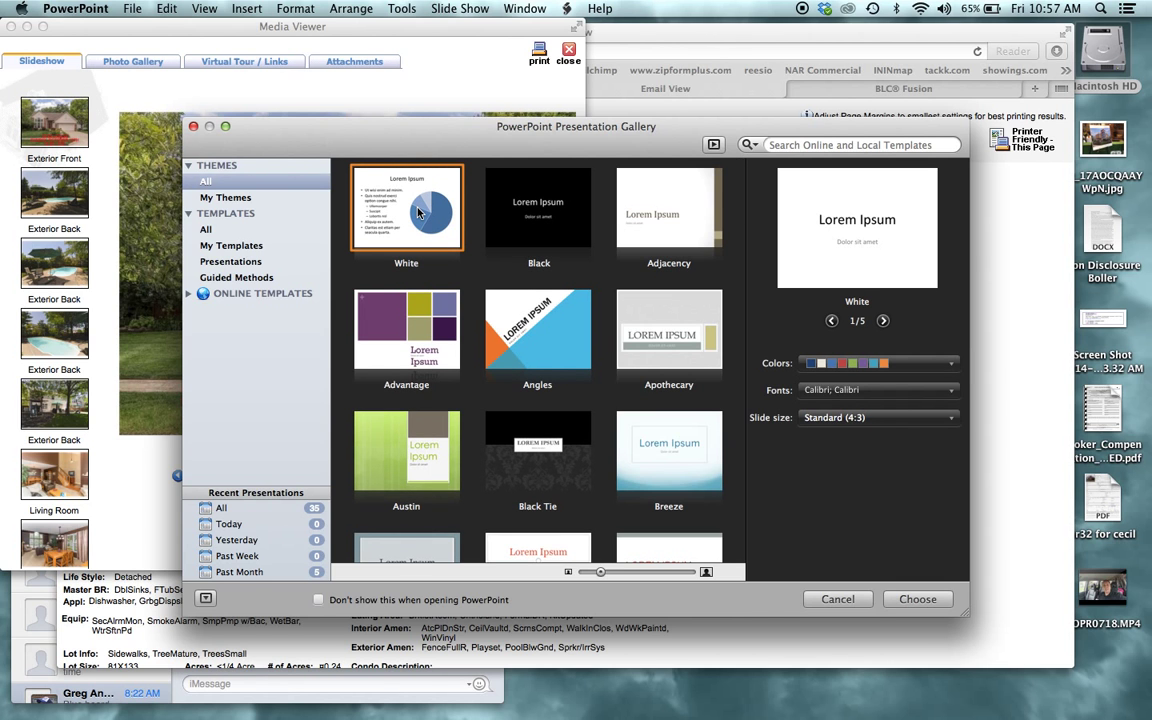
double_click(420, 212)
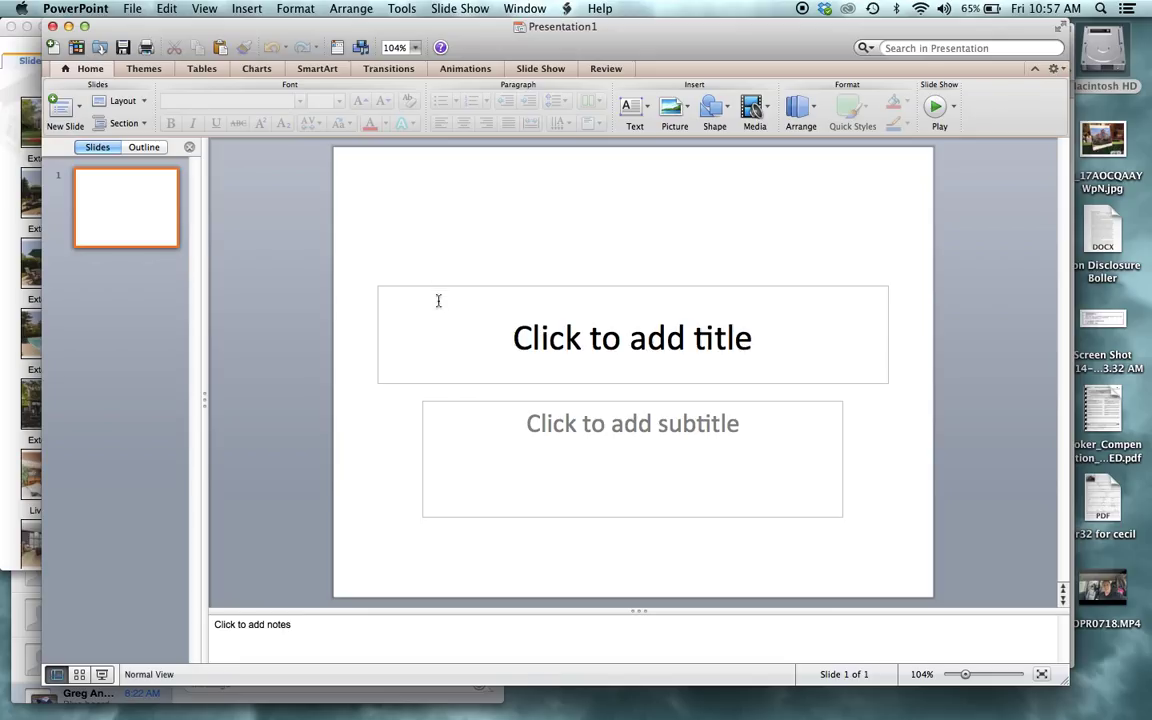
Delete the title and subtitle placeholders from the first slide.
left_click(438, 300)
left_click(378, 311)
key("Delete")
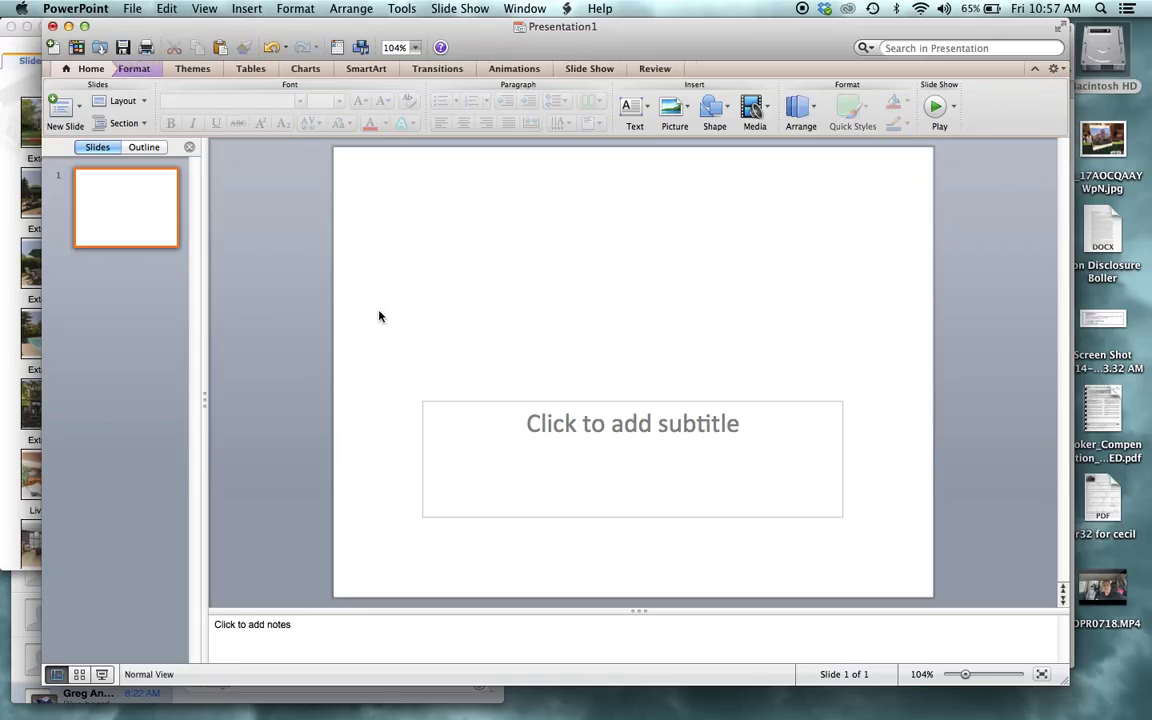
left_click(440, 468)
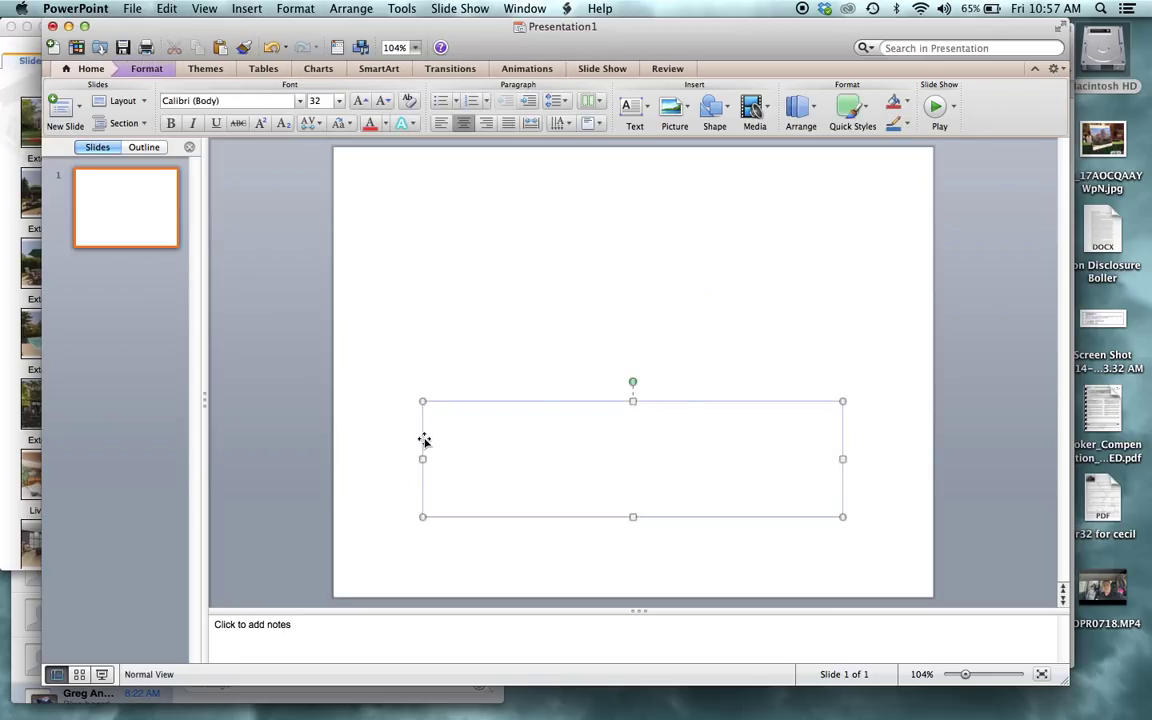
left_click(424, 440)
key("Delete")
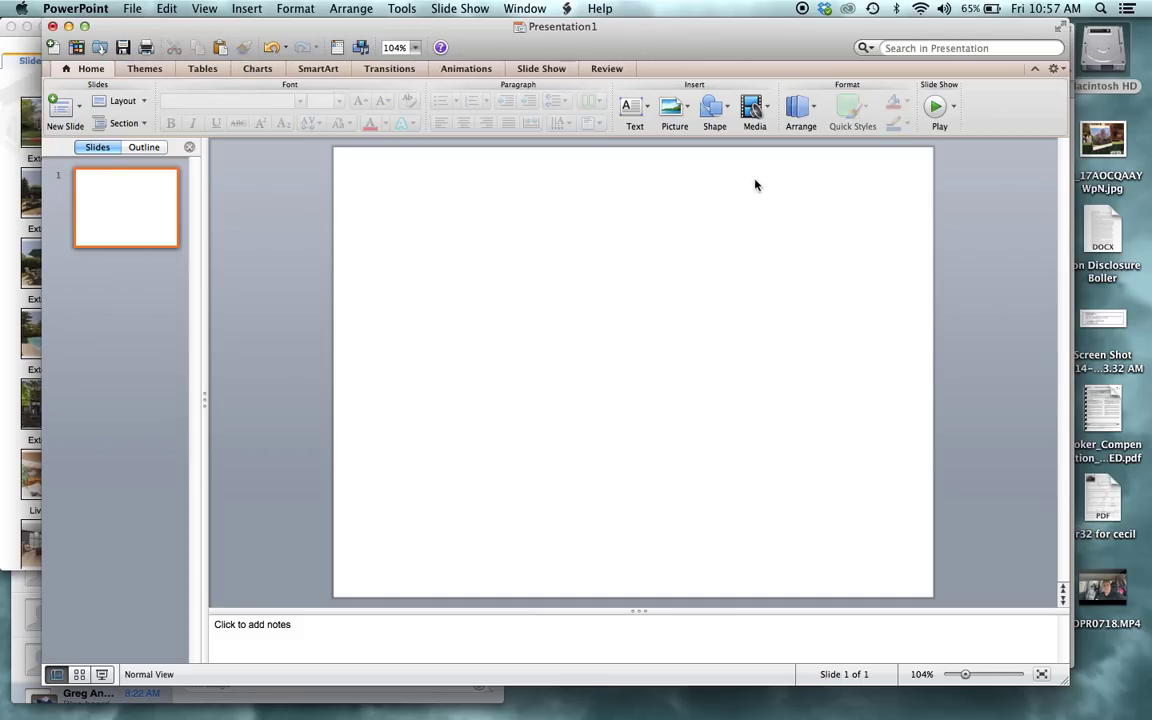
Start inserting a picture from file and browse from Dropbox through its inner Dropbox, Public and WKRP folders to Clients.
left_click(676, 120)
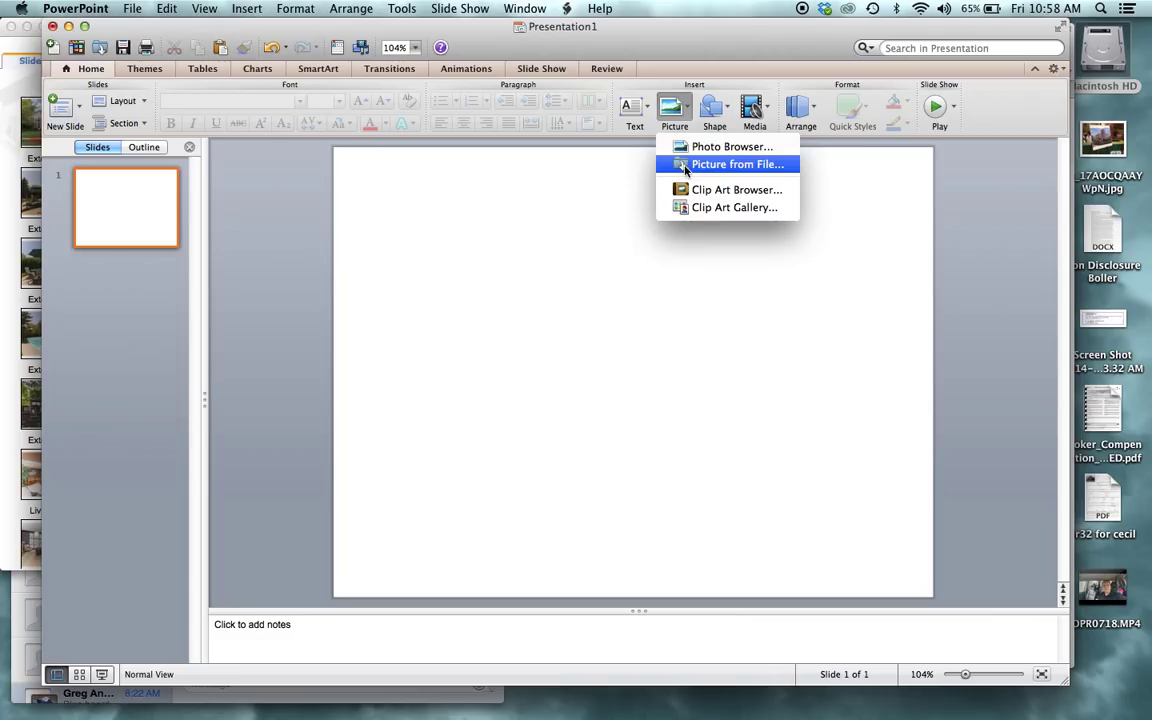
left_click(685, 166)
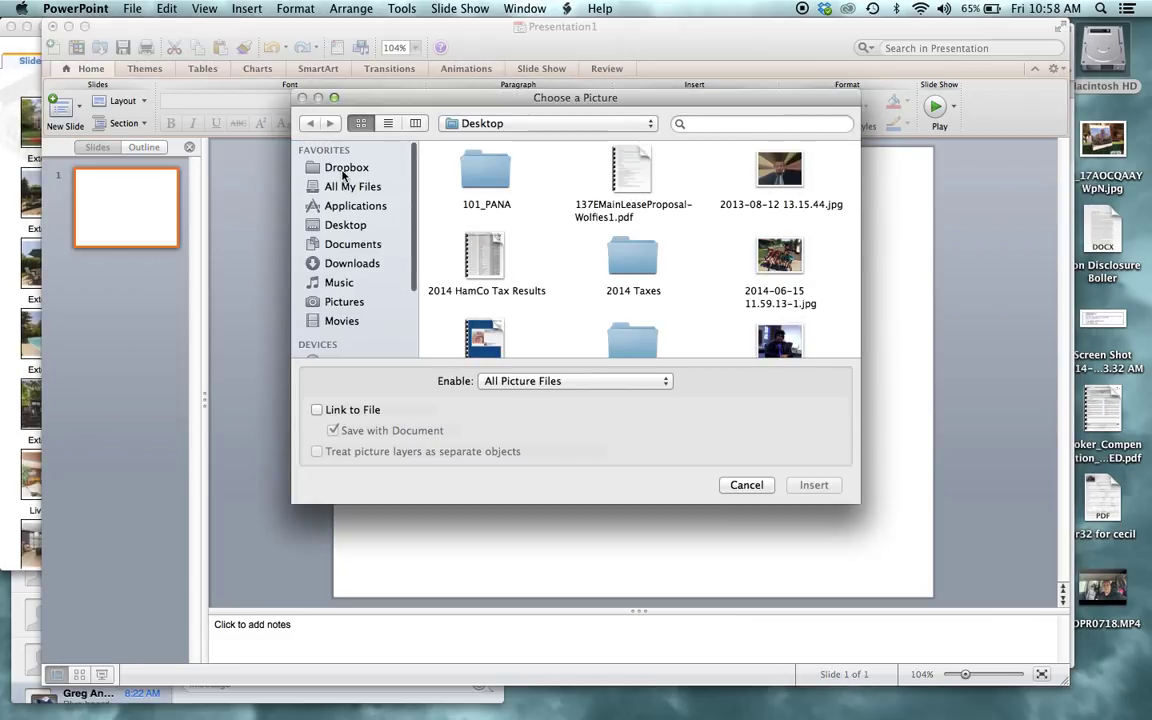
left_click(343, 170)
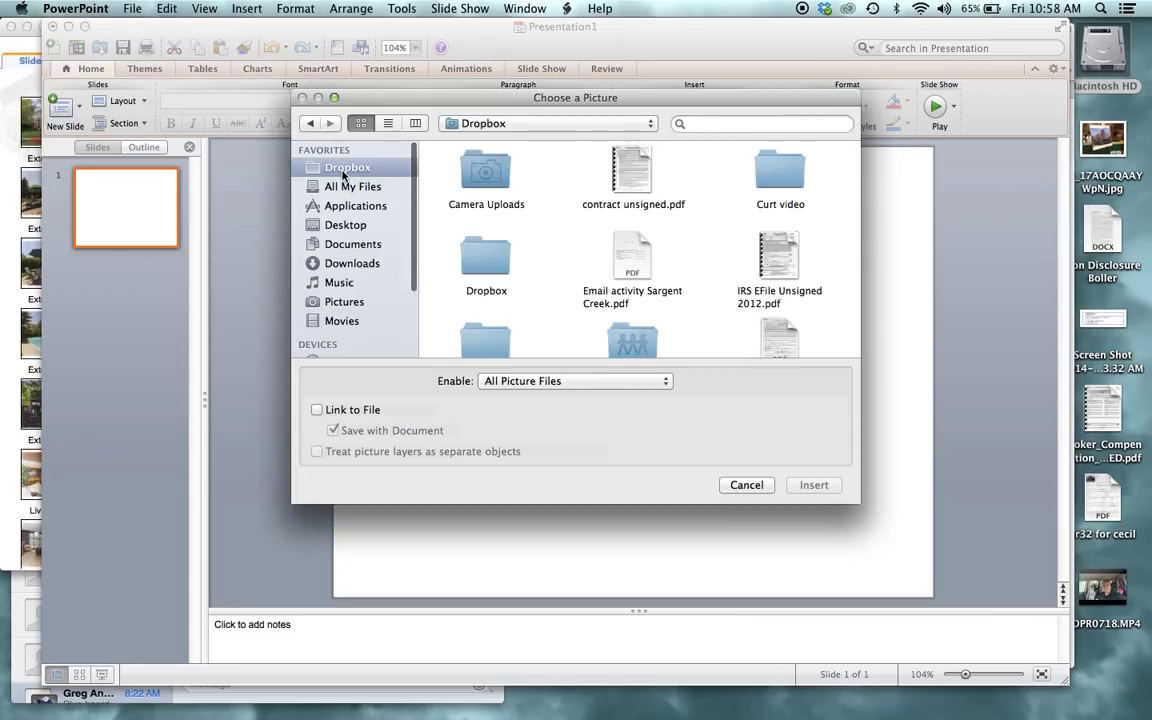
left_click(501, 266)
double_click(501, 266)
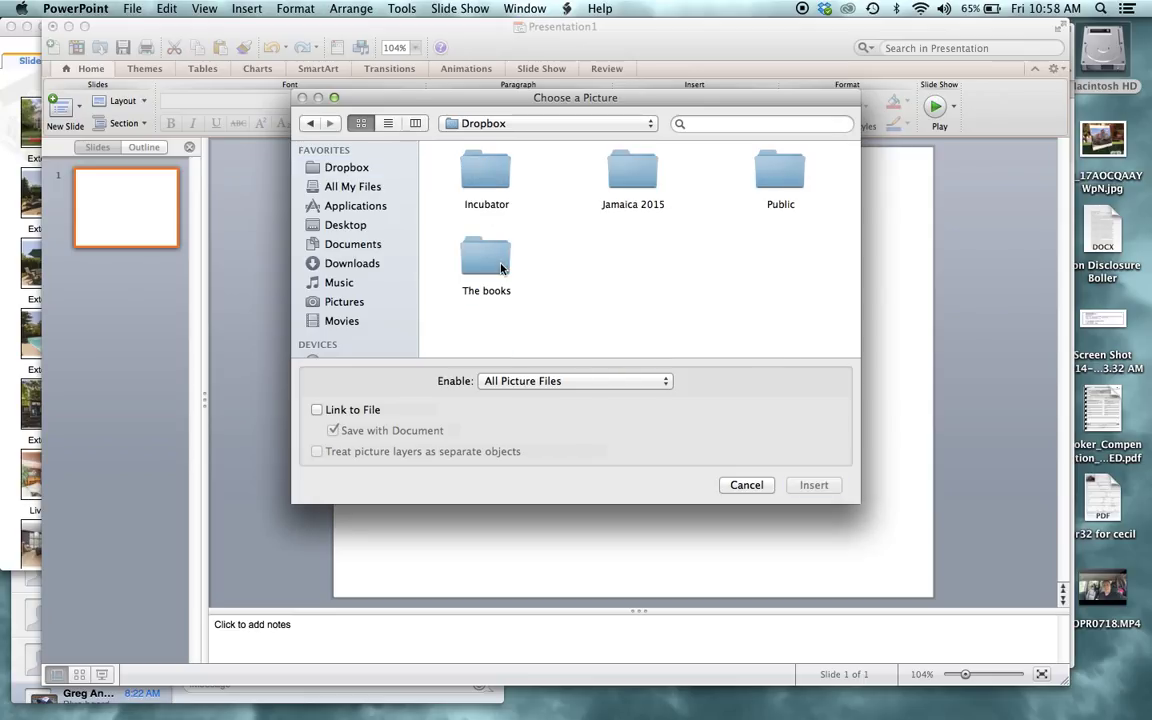
left_click(775, 166)
double_click(772, 166)
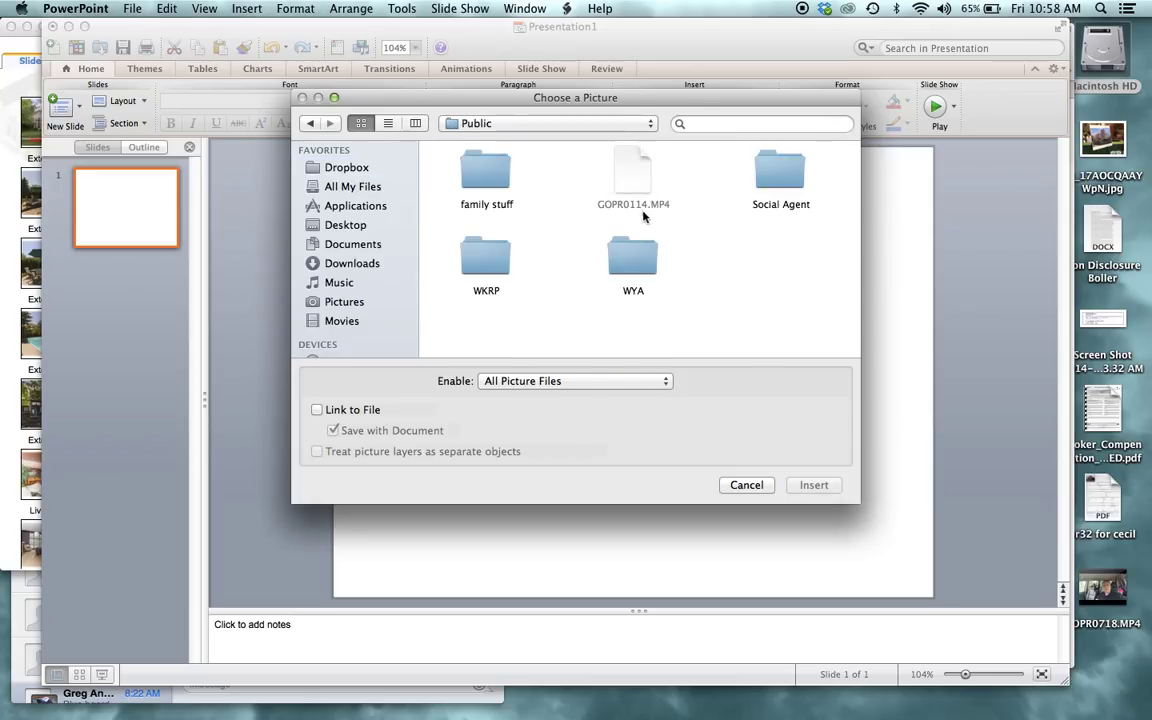
double_click(490, 265)
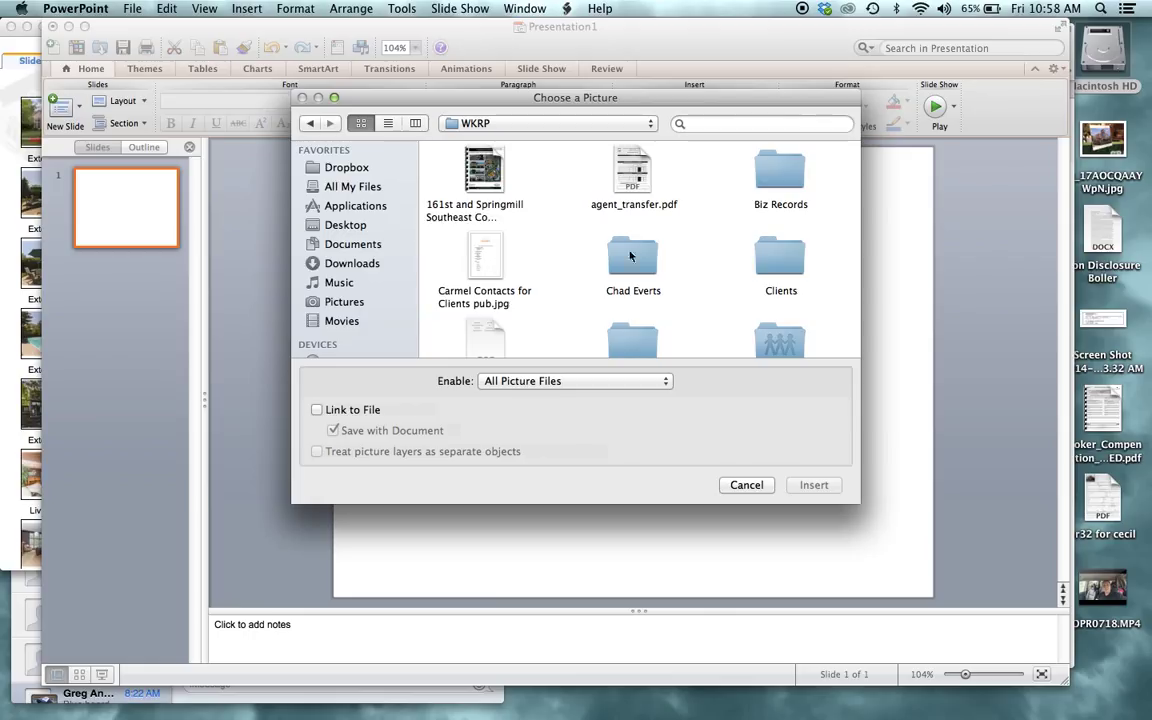
double_click(795, 257)
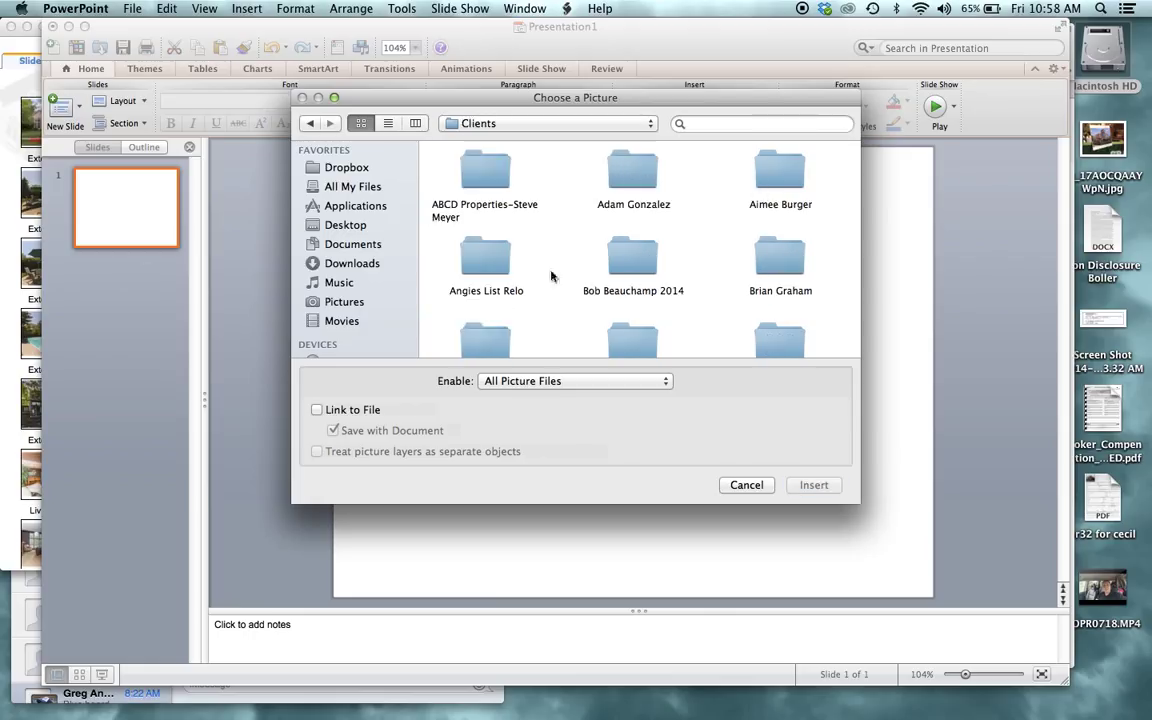
Insert the house photo DSC00985.JPG from the client's folder onto the slide.
scroll(474, 258, "down", 5)
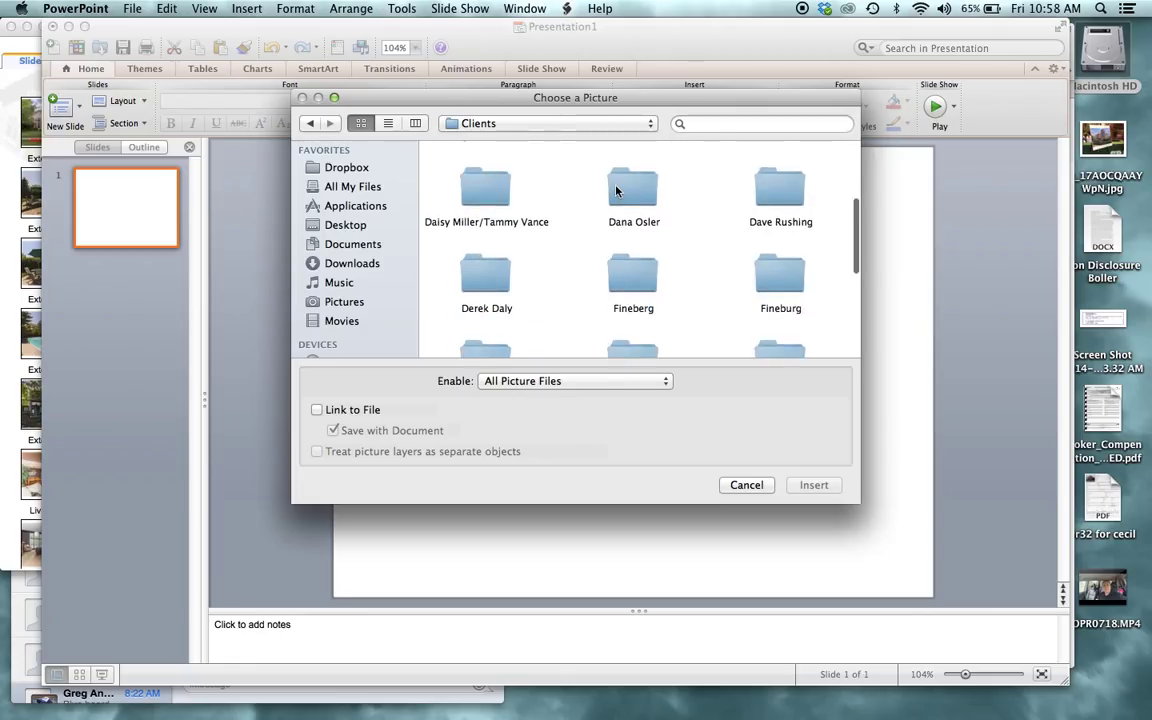
double_click(614, 190)
scroll(558, 205, "down", 3)
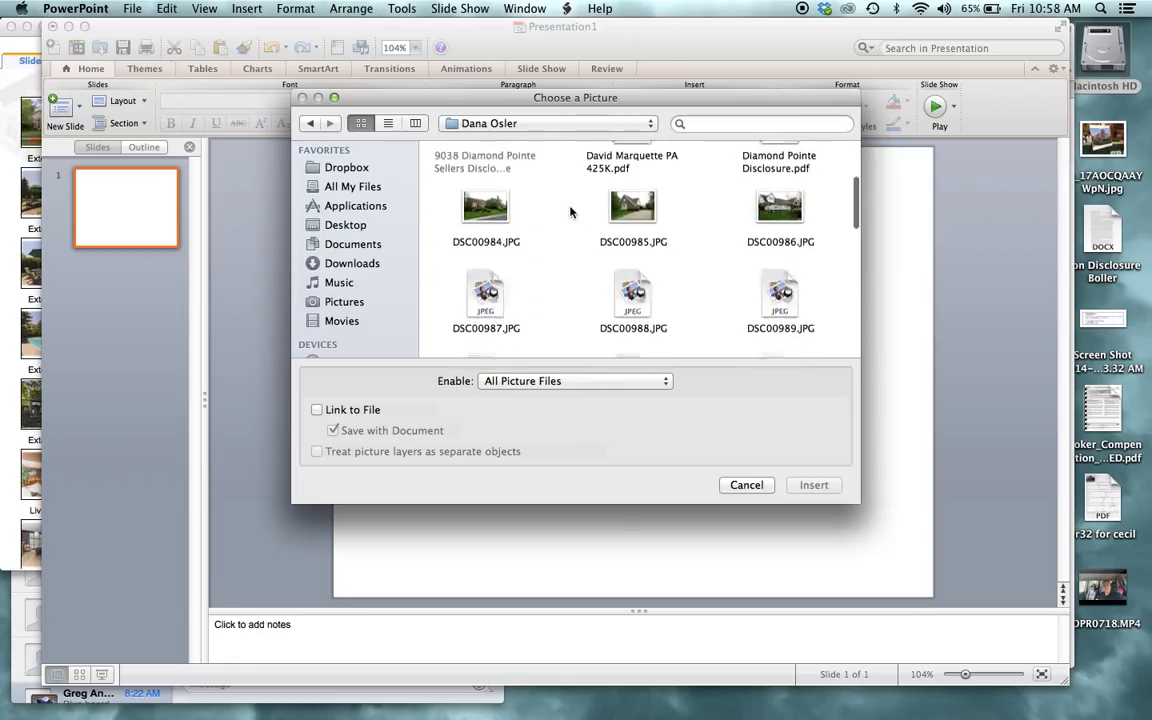
left_click(638, 210)
double_click(638, 210)
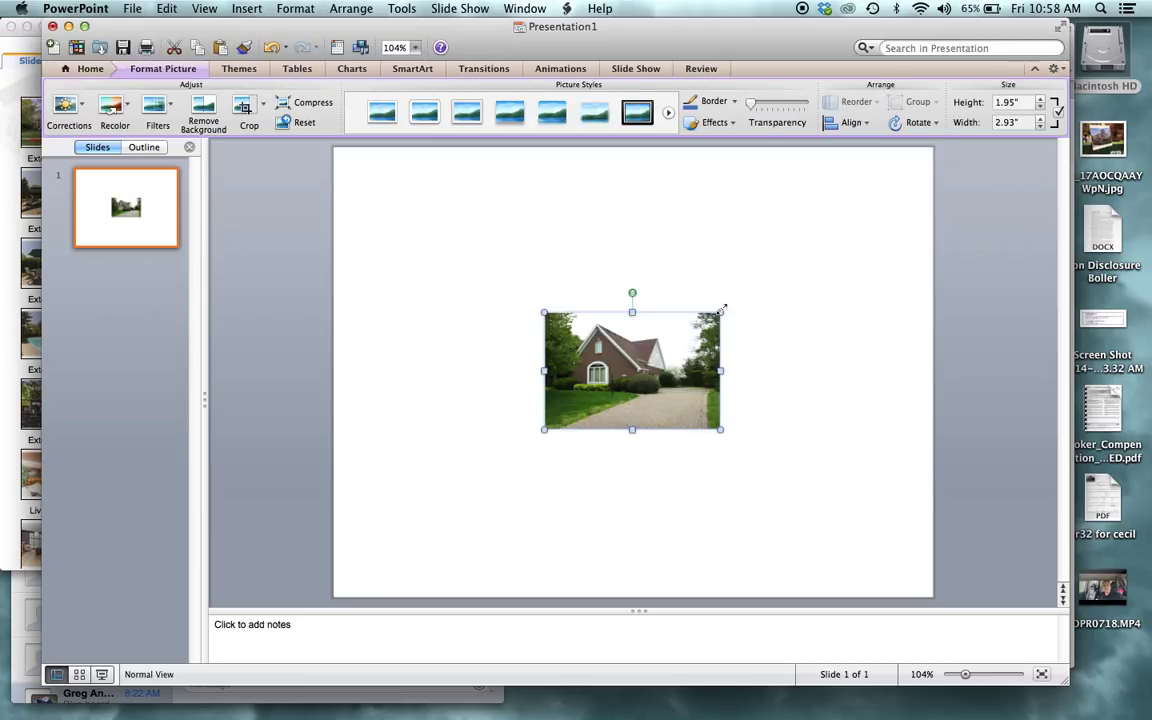
Enlarge the house photo to about 3.19 by 4.8 inches and center it in the upper part of the slide.
left_click_drag(722, 312, 830, 237)
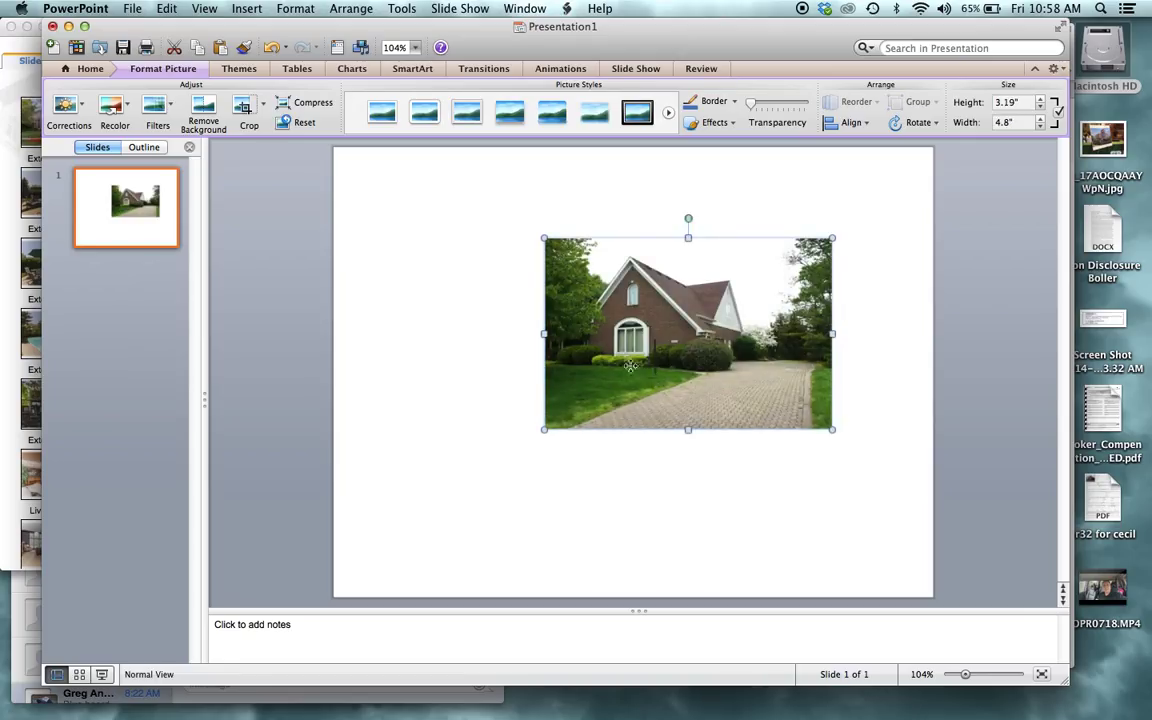
left_click_drag(650, 373, 594, 343)
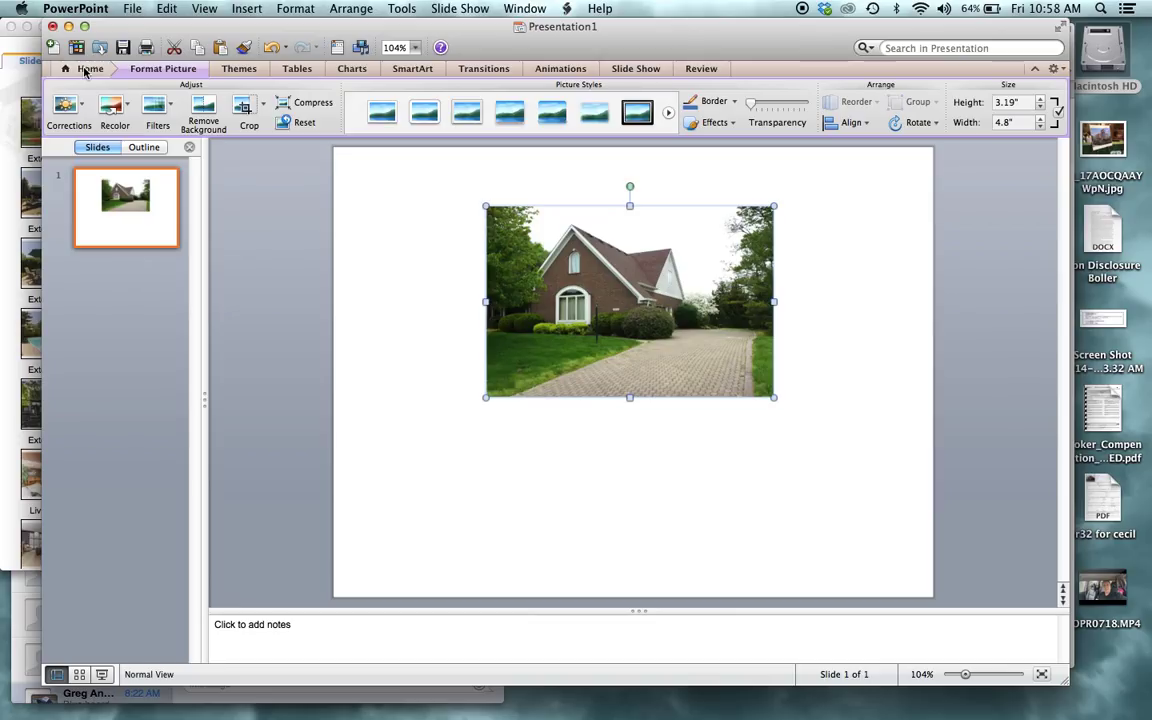
Add a text box over the lower part of the photo reading "Open House this Sunday".
left_click(90, 69)
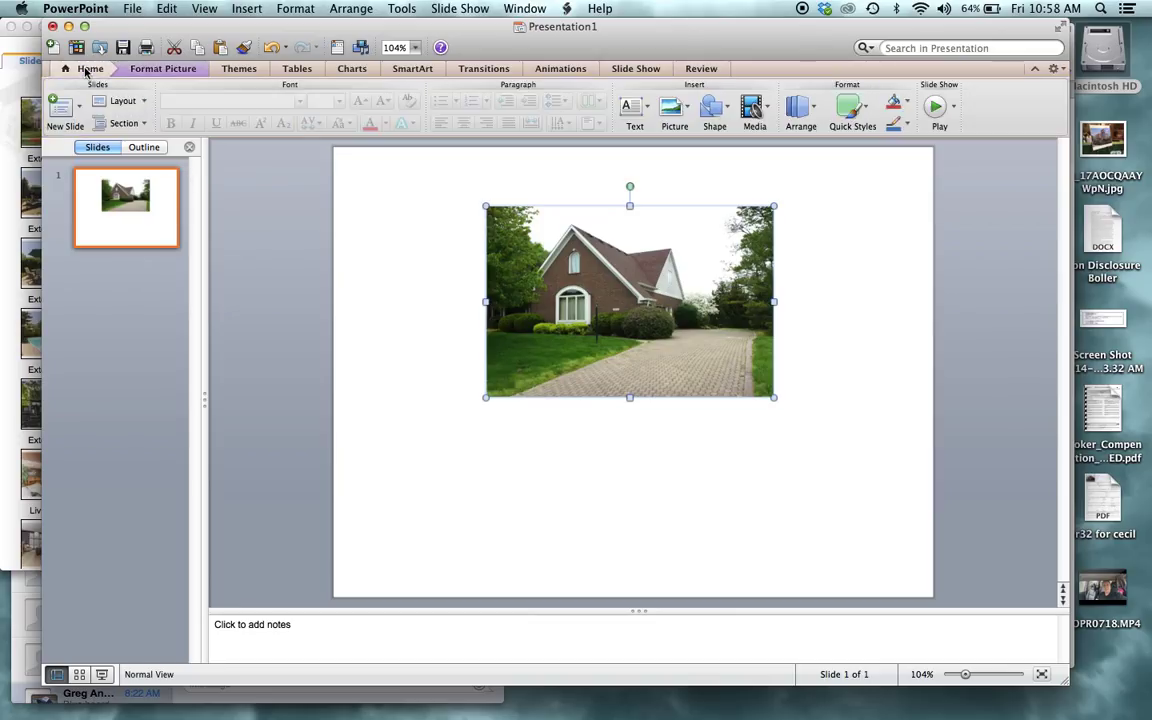
left_click(635, 115)
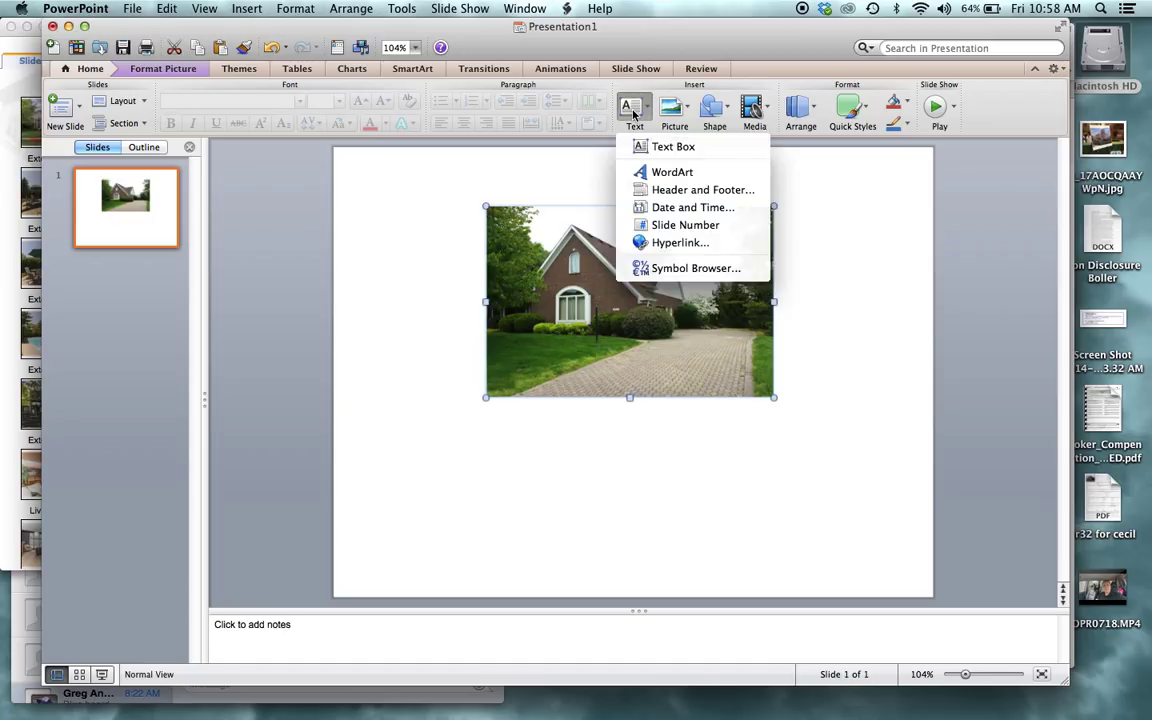
left_click(670, 147)
left_click(572, 341)
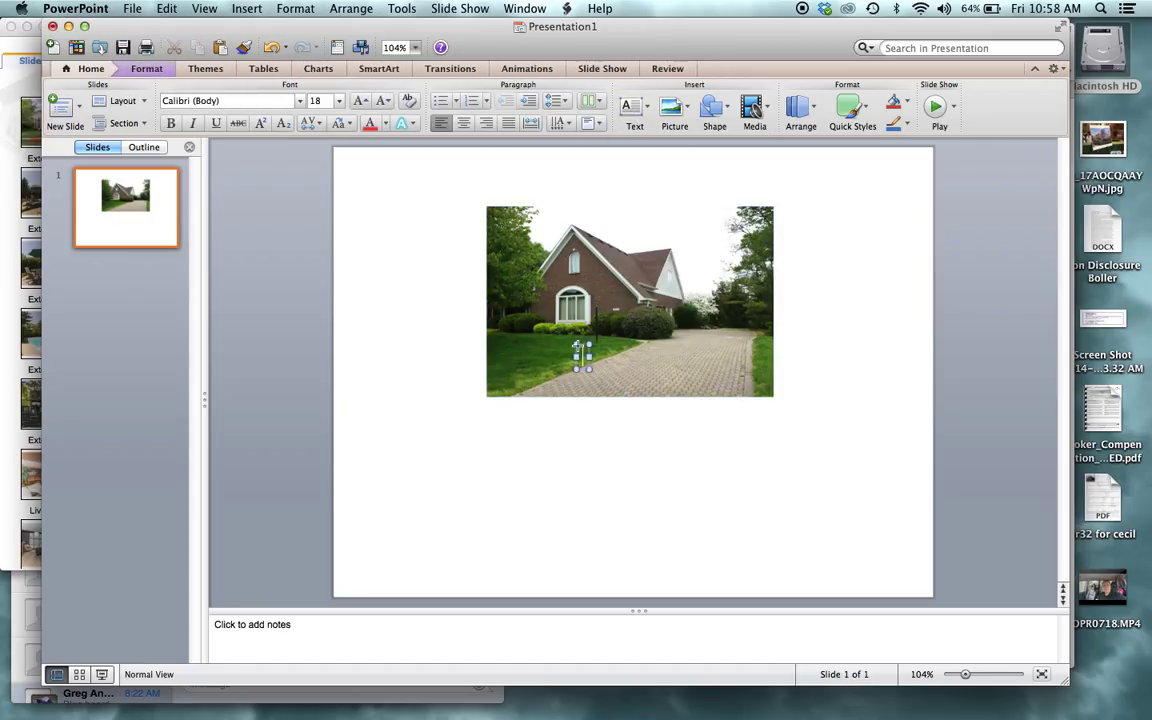
type("Open House")
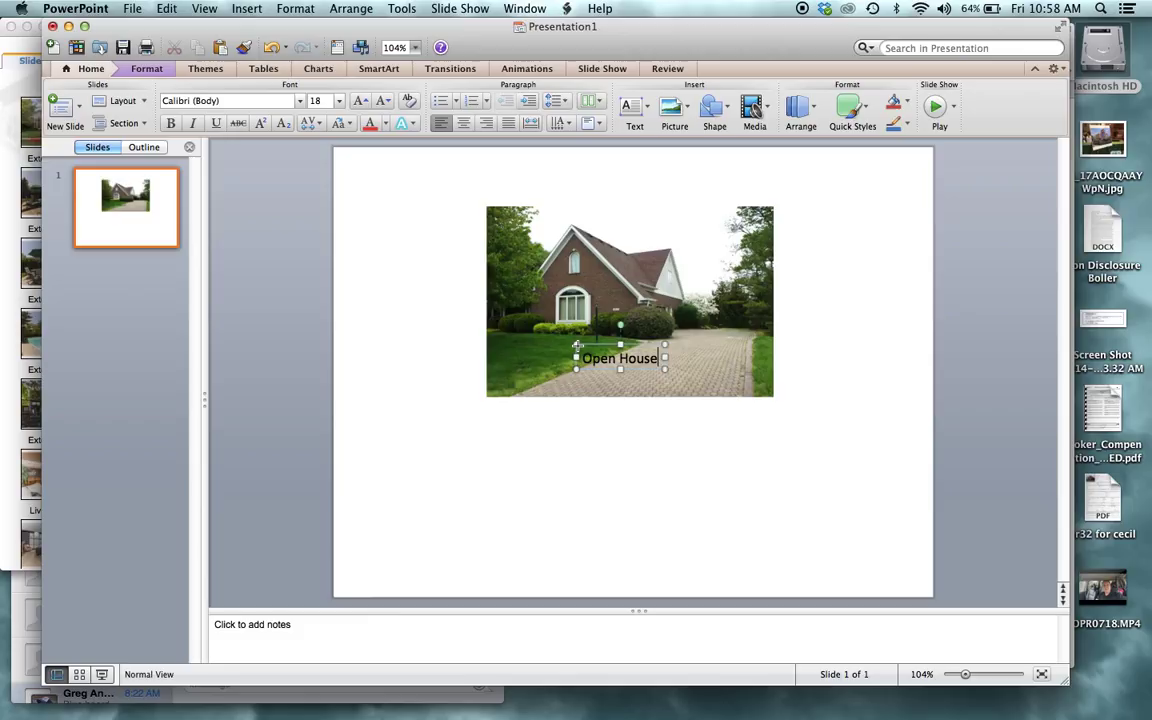
type(" this Sunday")
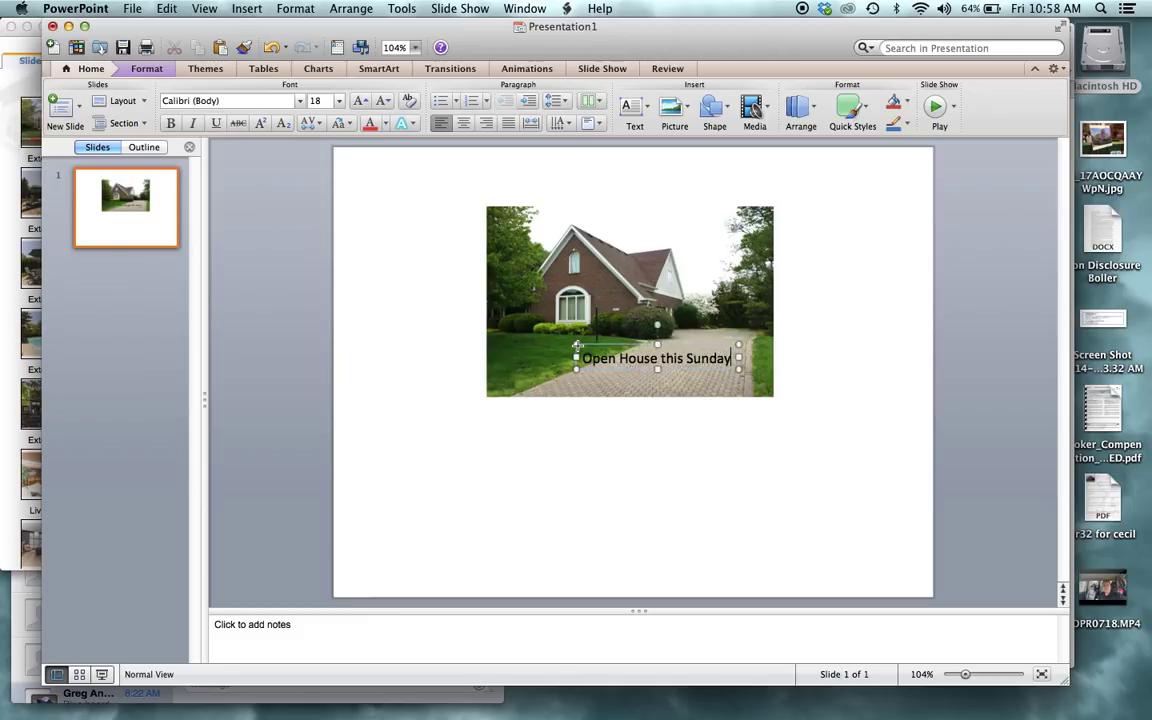
Format the "Open House this Sunday" text in standard red, size 60, Arial Black.
triple_click(617, 358)
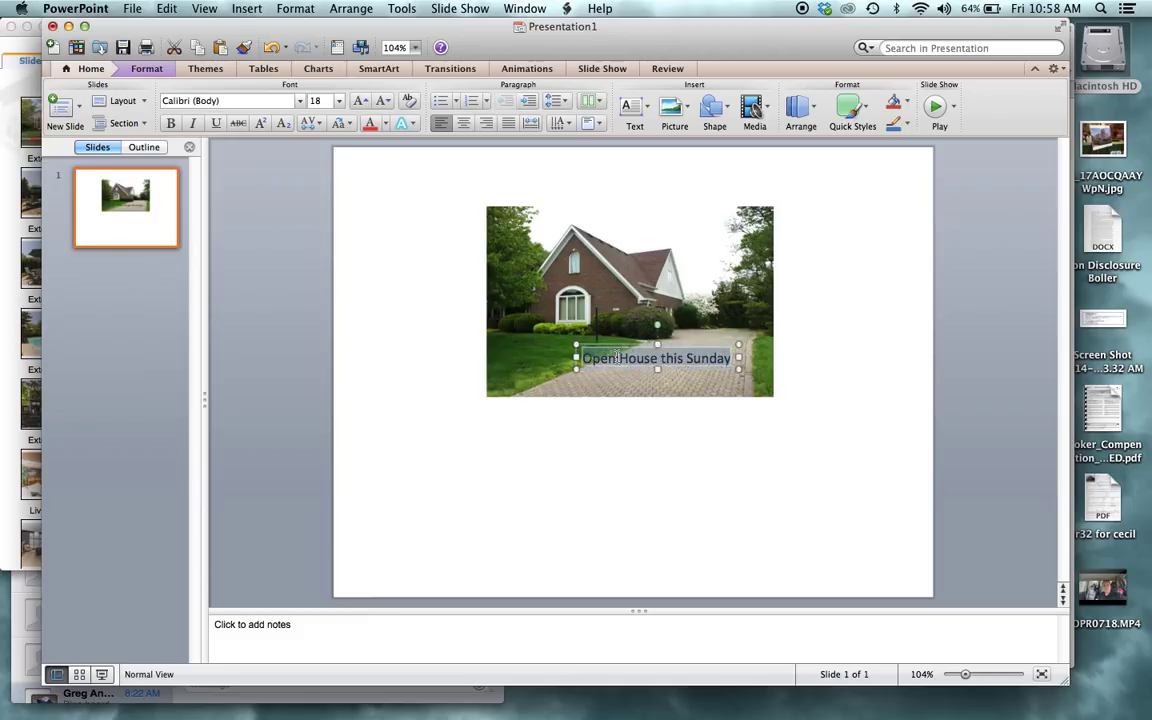
left_click(384, 123)
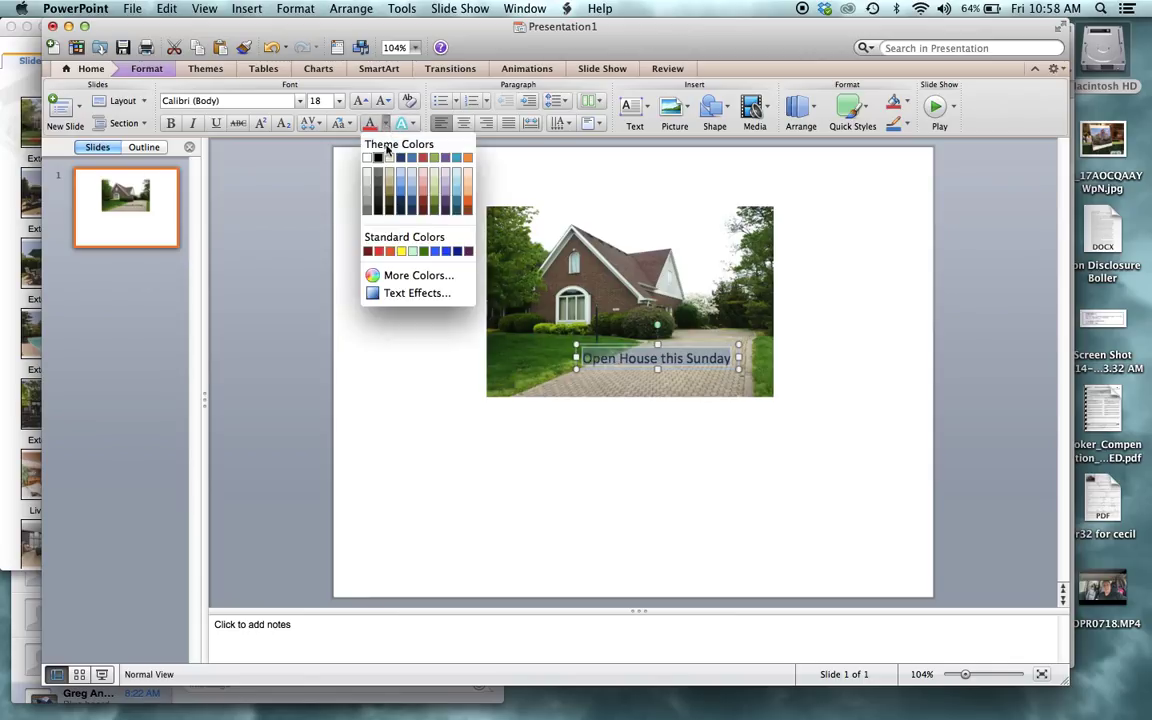
left_click(378, 251)
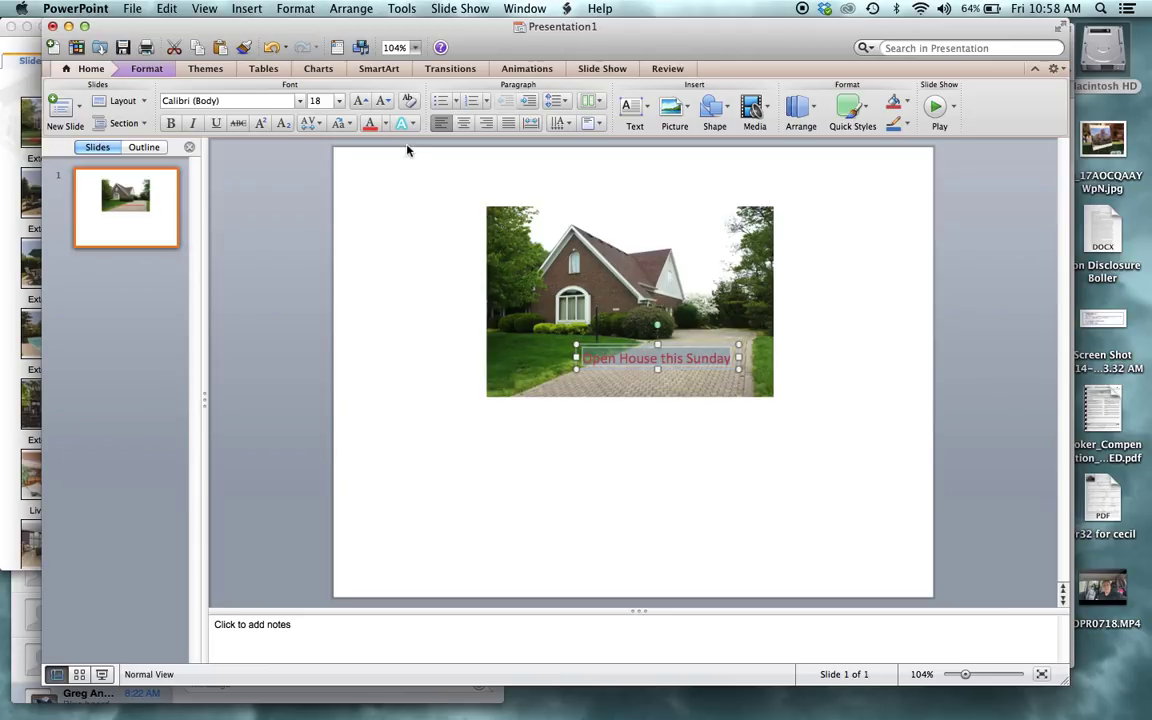
left_click(338, 100)
left_click(335, 346)
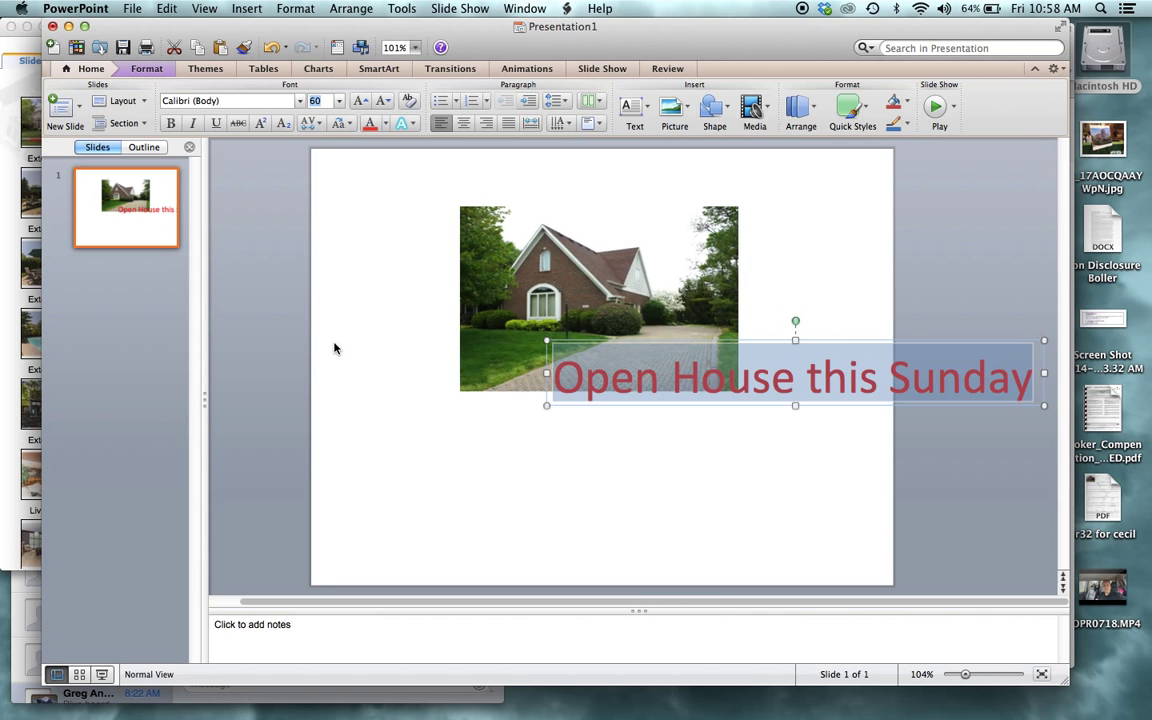
left_click(297, 101)
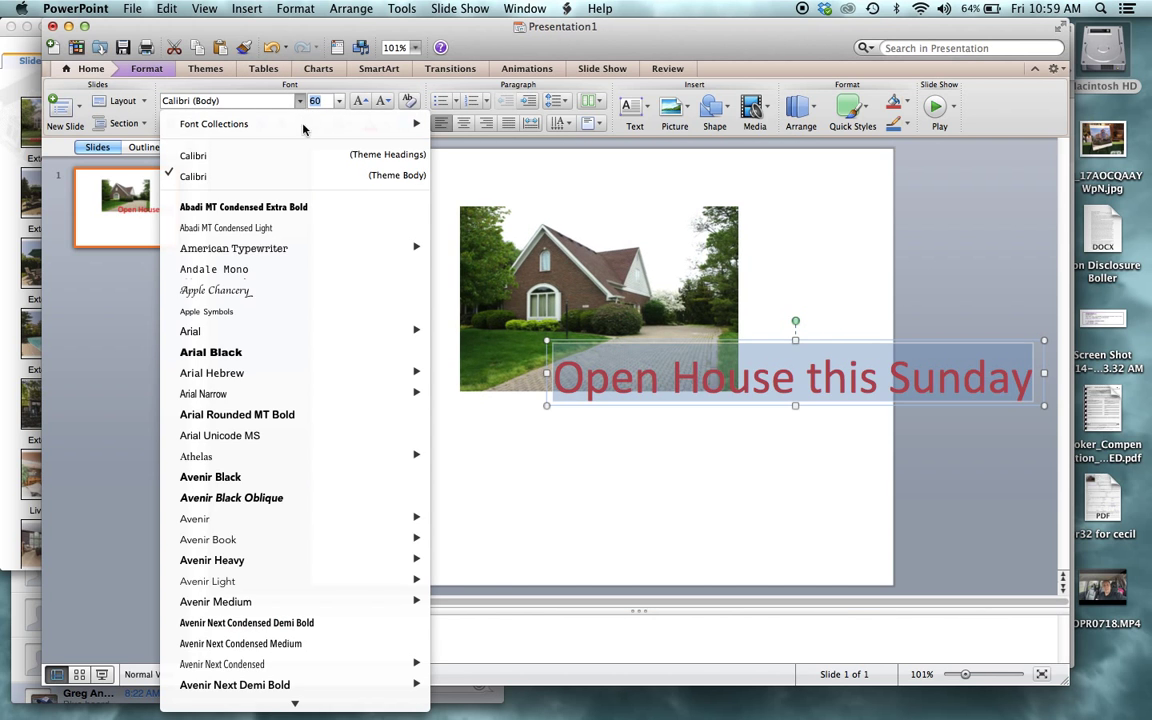
left_click(257, 353)
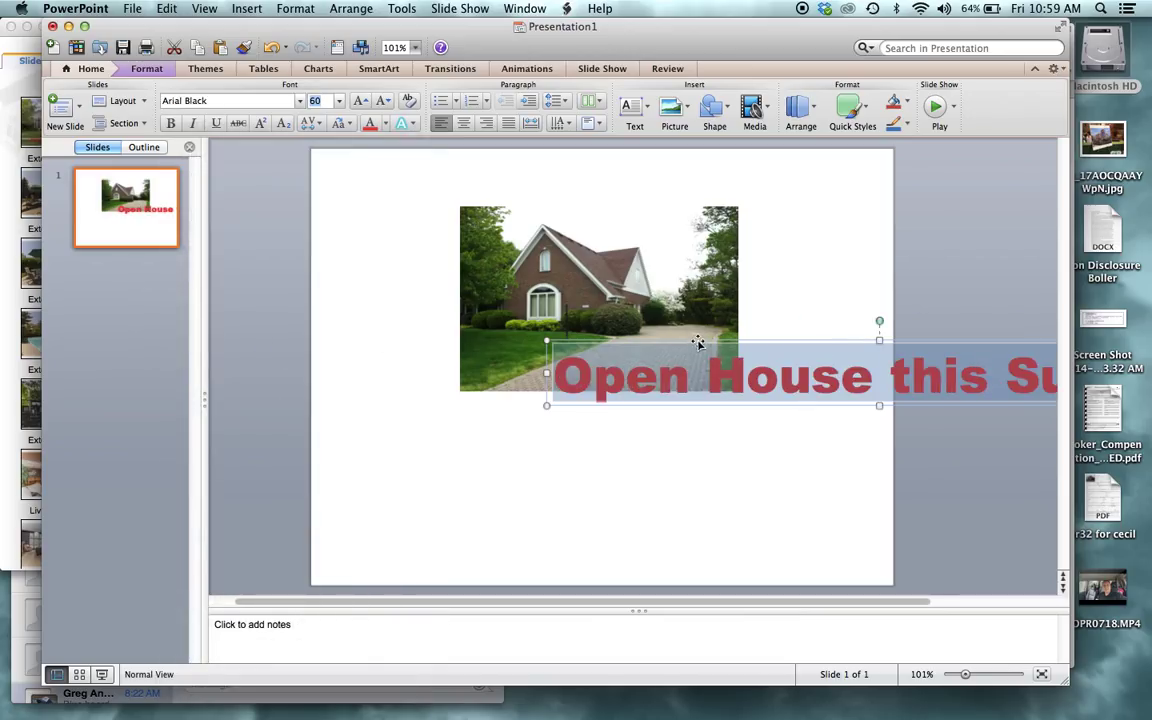
Set the caption's font size to 18 and position it across the bottom of the house photo.
left_click_drag(696, 340, 517, 294)
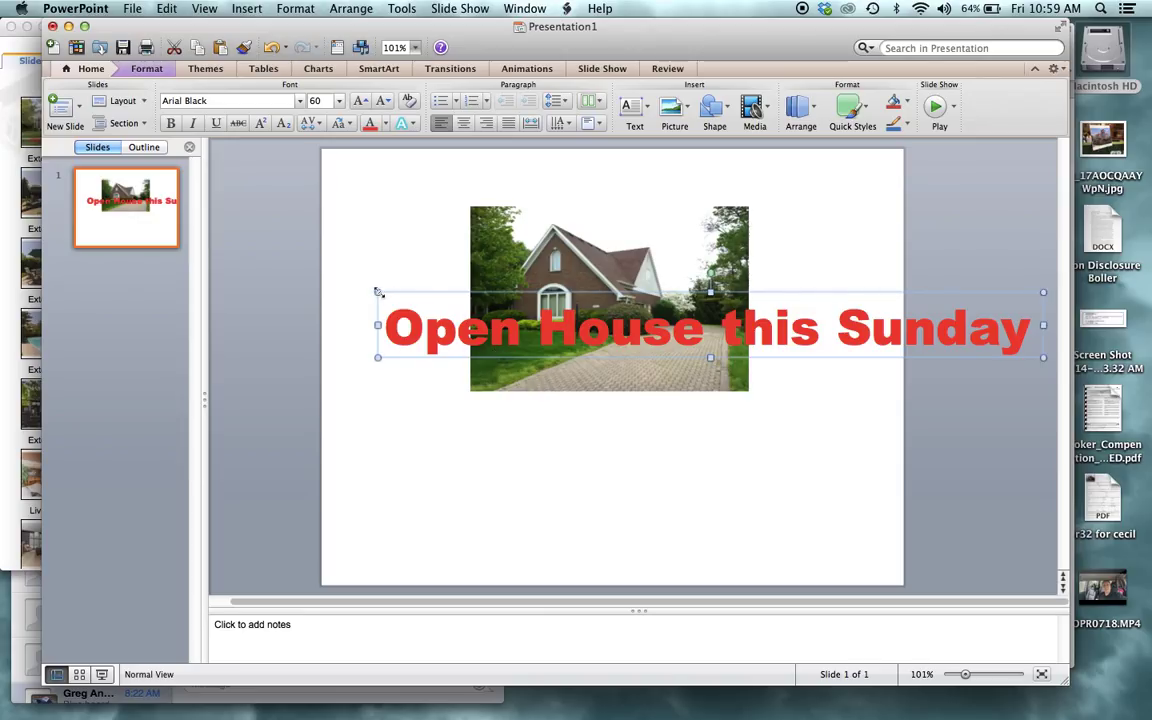
triple_click(412, 321)
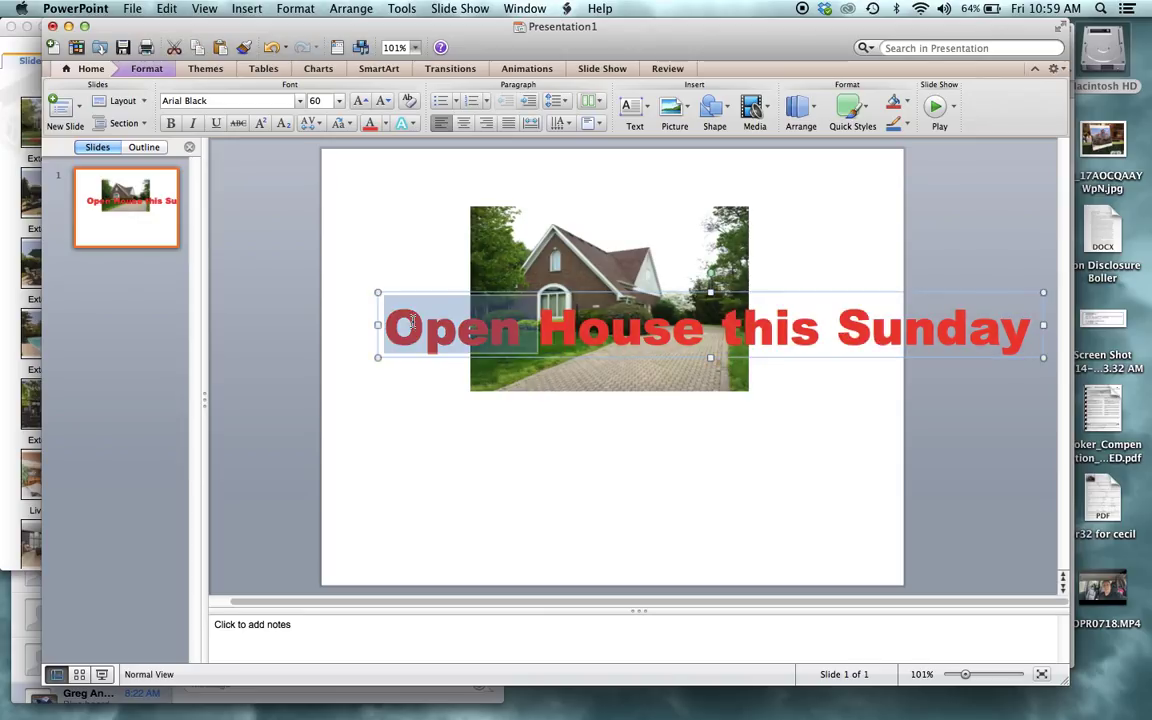
left_click(339, 101)
left_click(340, 222)
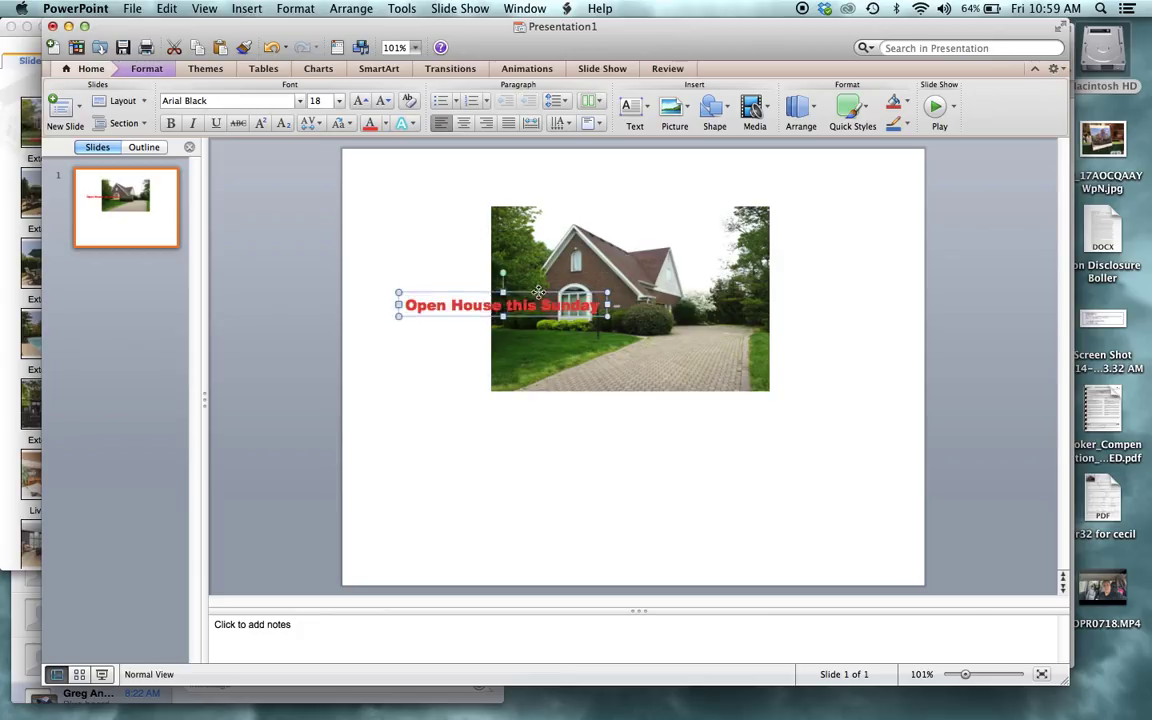
left_click_drag(539, 292, 661, 351)
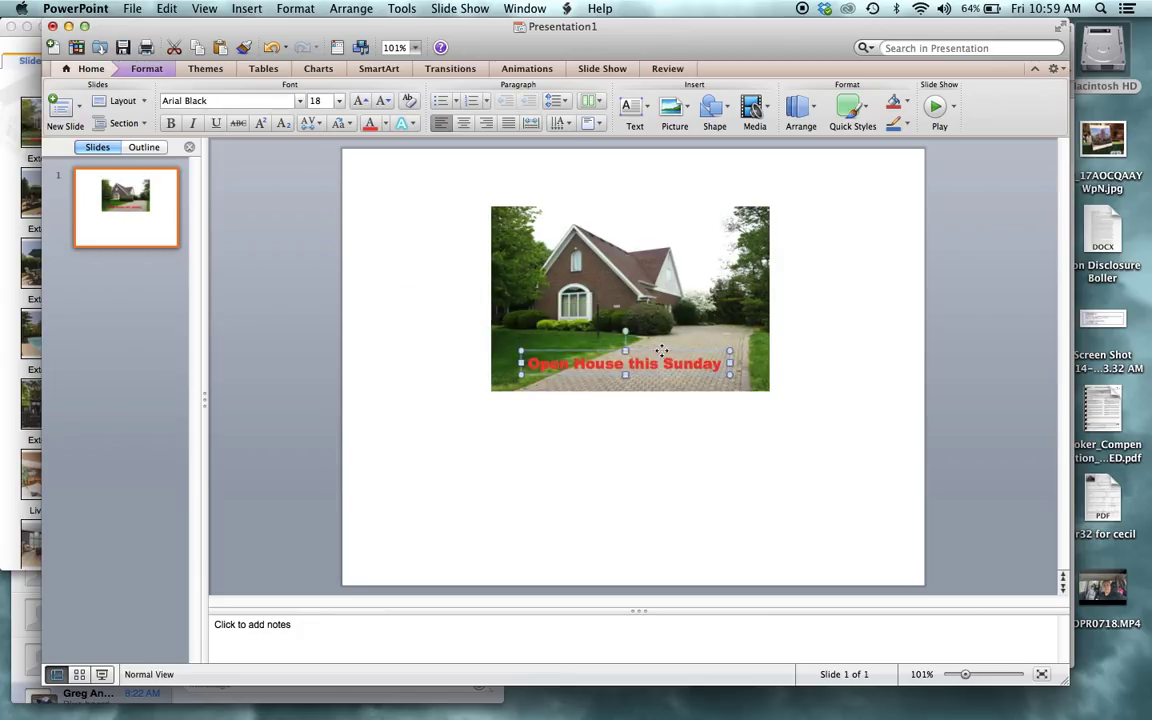
left_click(680, 451)
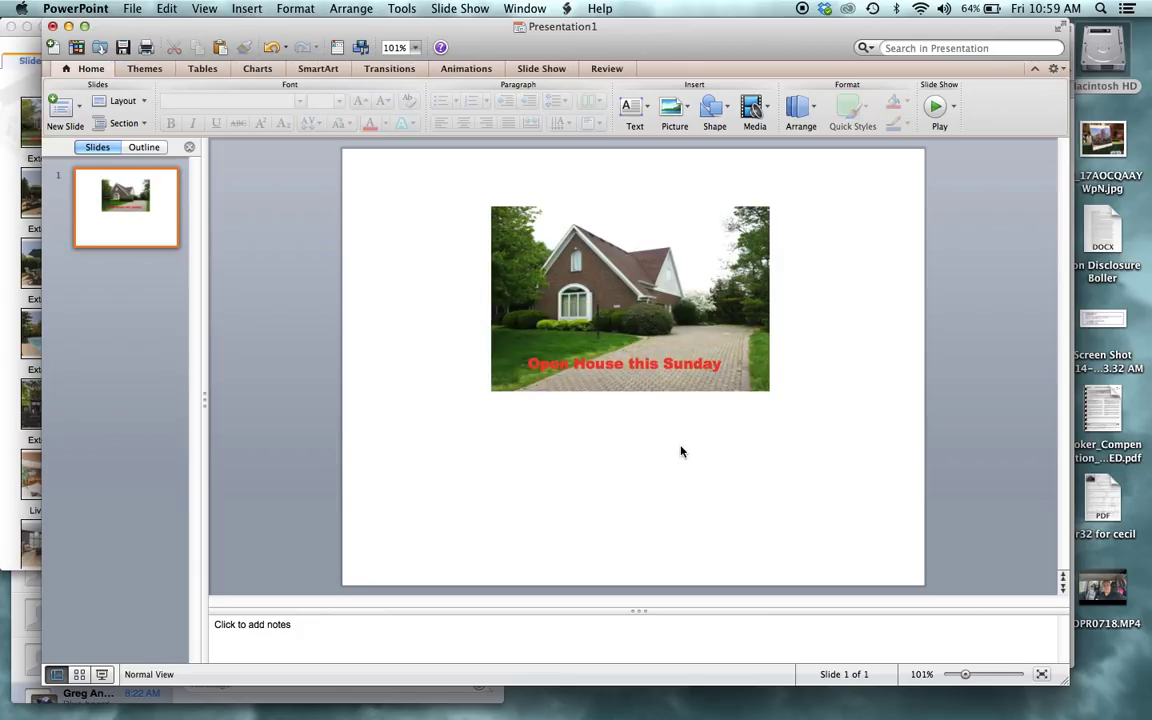
Export the slide in JPEG format to the Desktop under the name "pic for op".
left_click(135, 8)
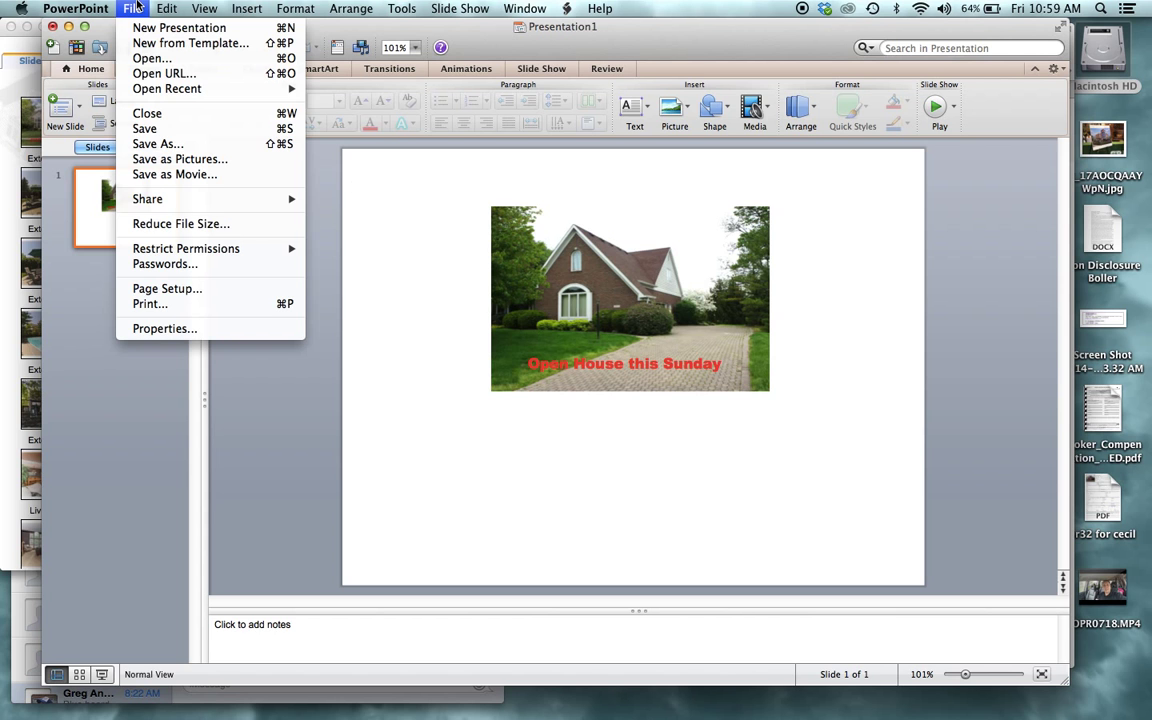
left_click(158, 144)
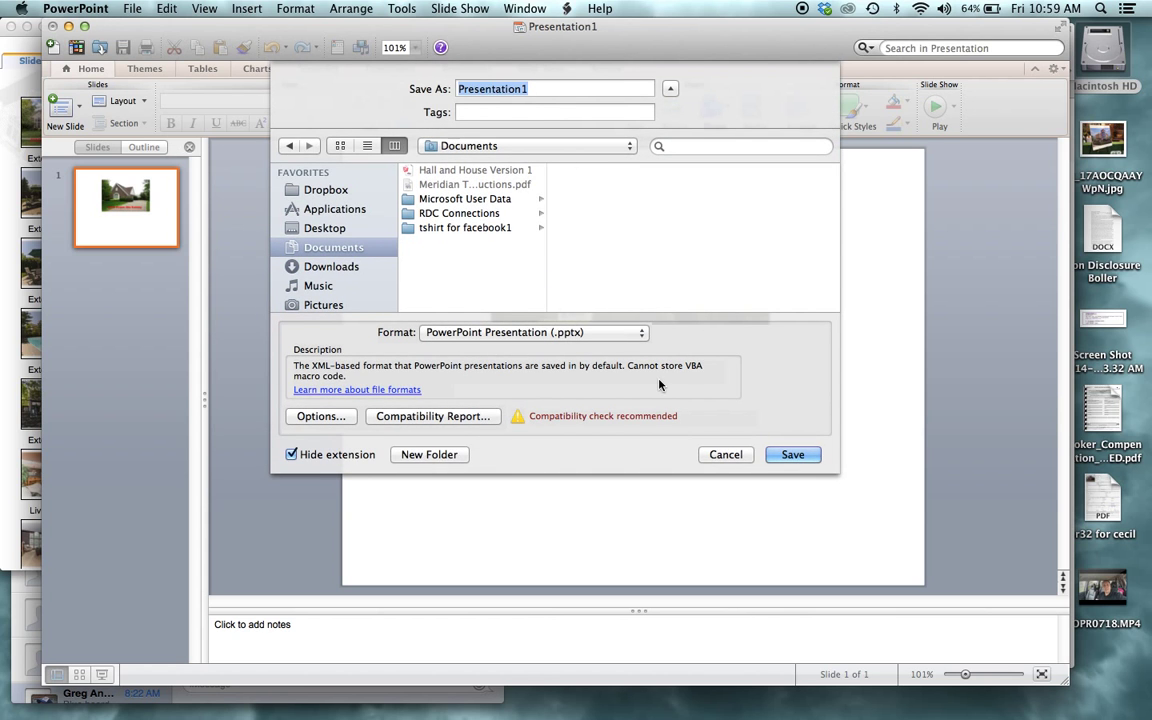
left_click(640, 340)
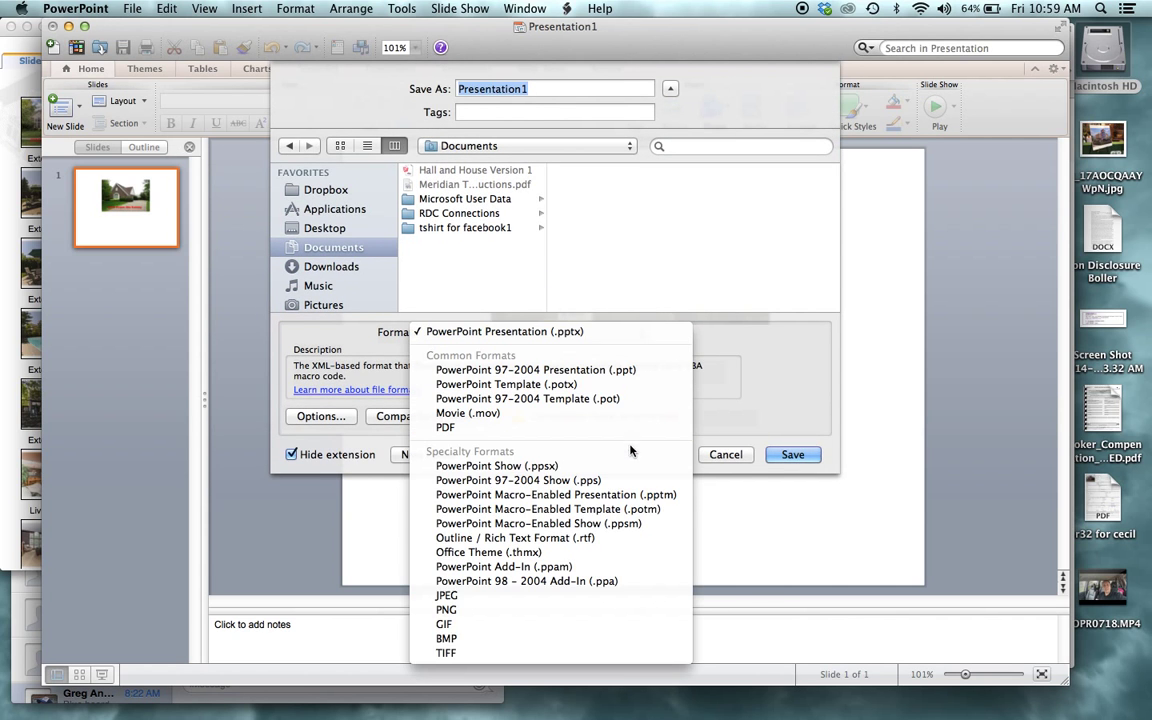
left_click(621, 598)
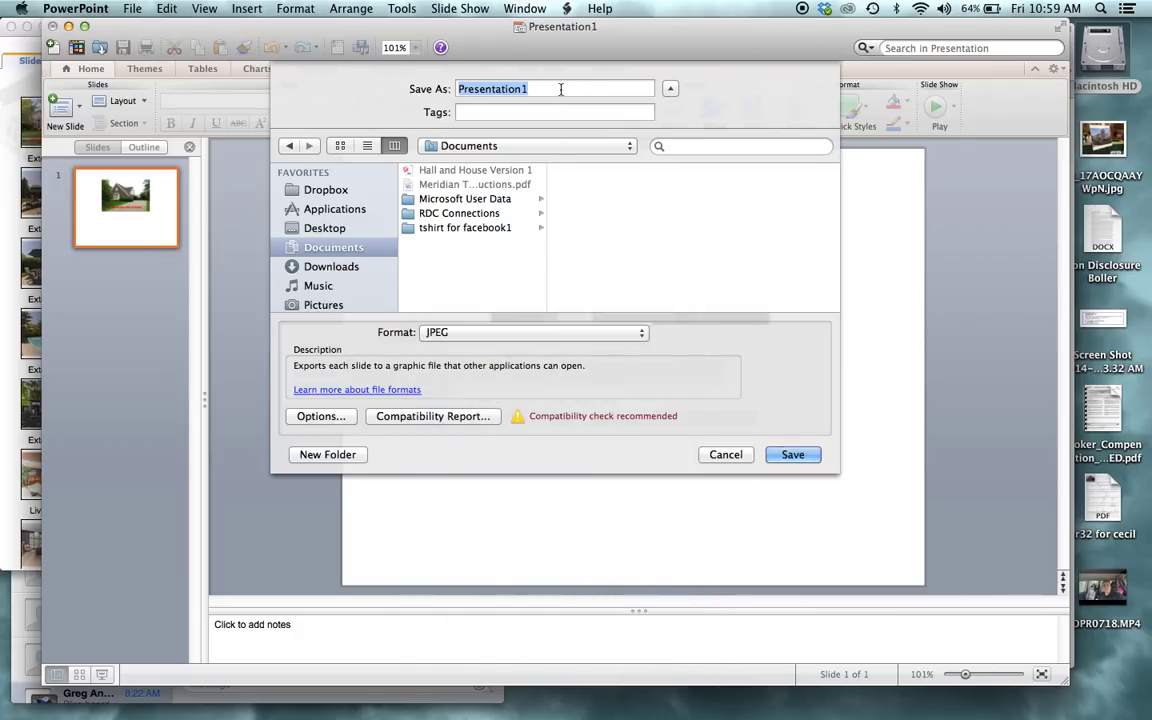
type("pic f")
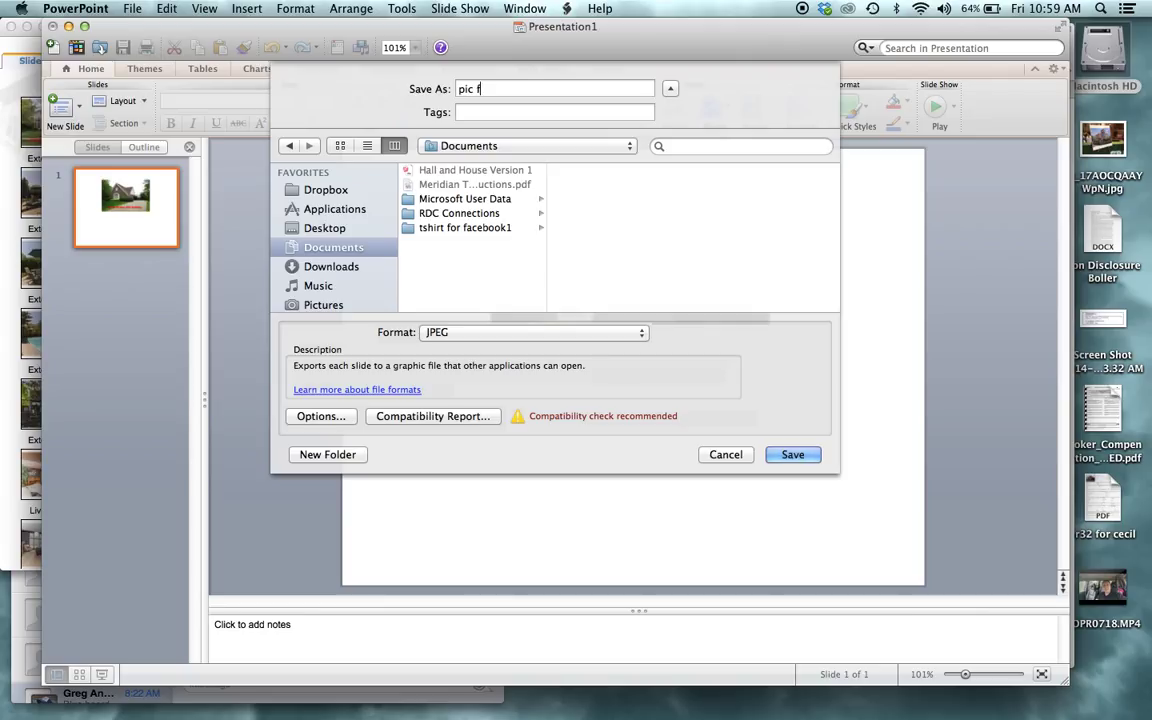
type("or op")
left_click(317, 227)
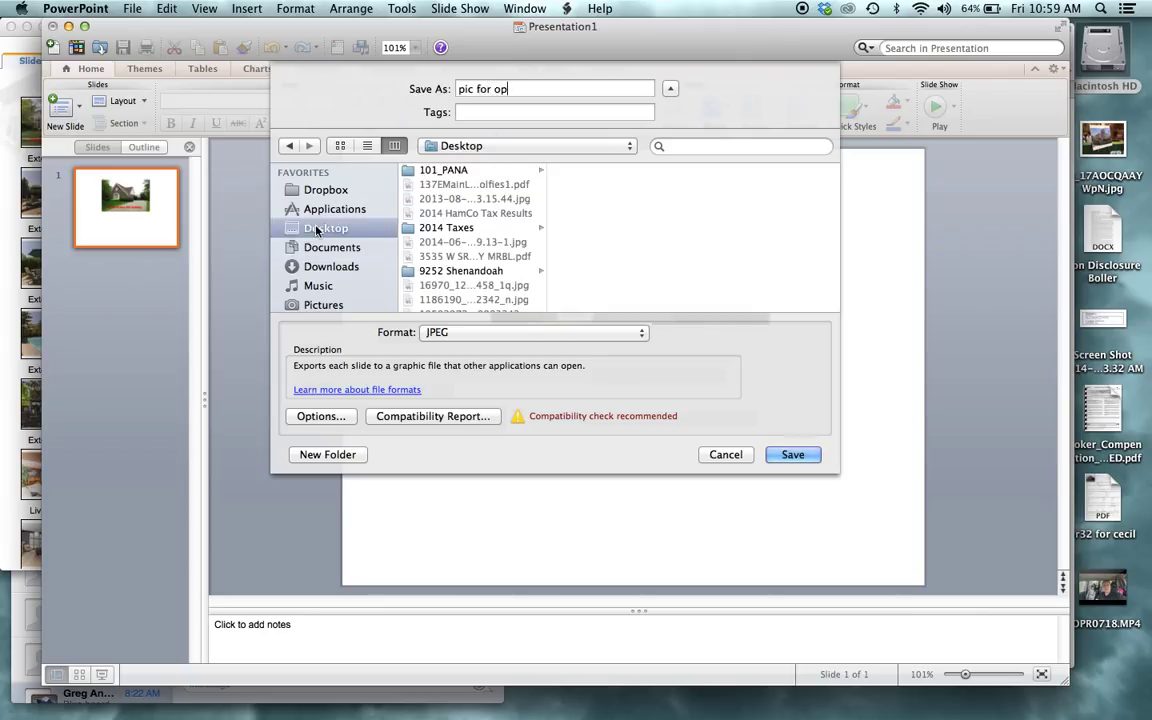
left_click(795, 456)
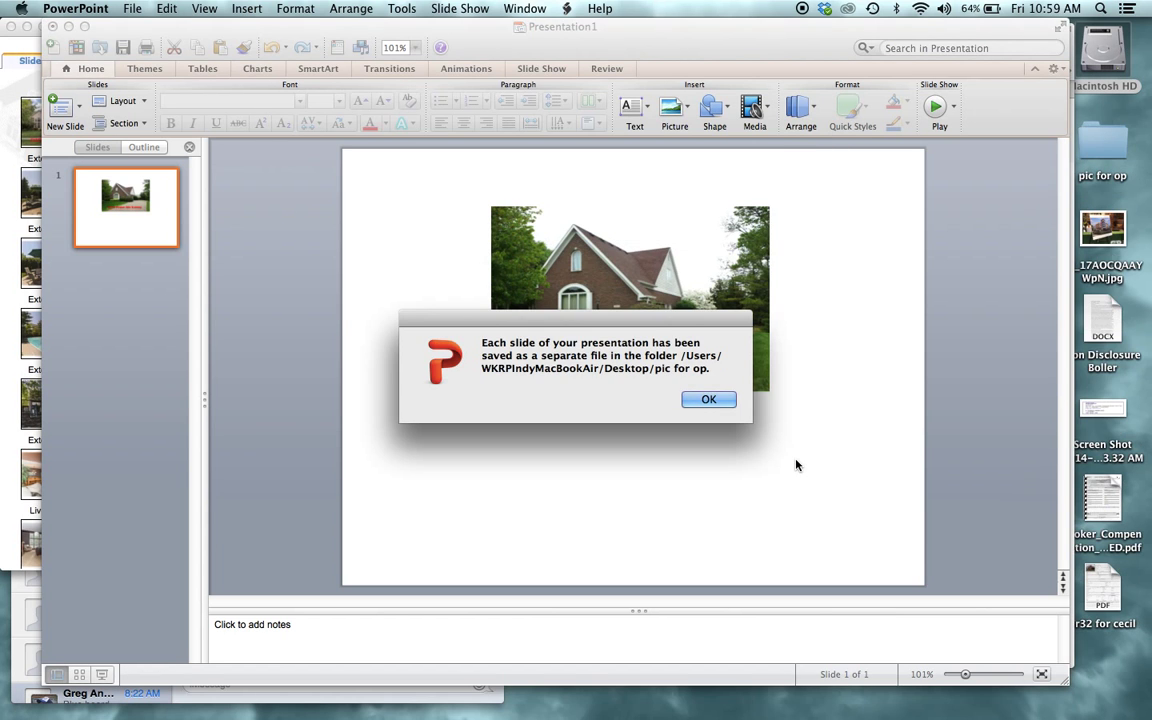
left_click(733, 399)
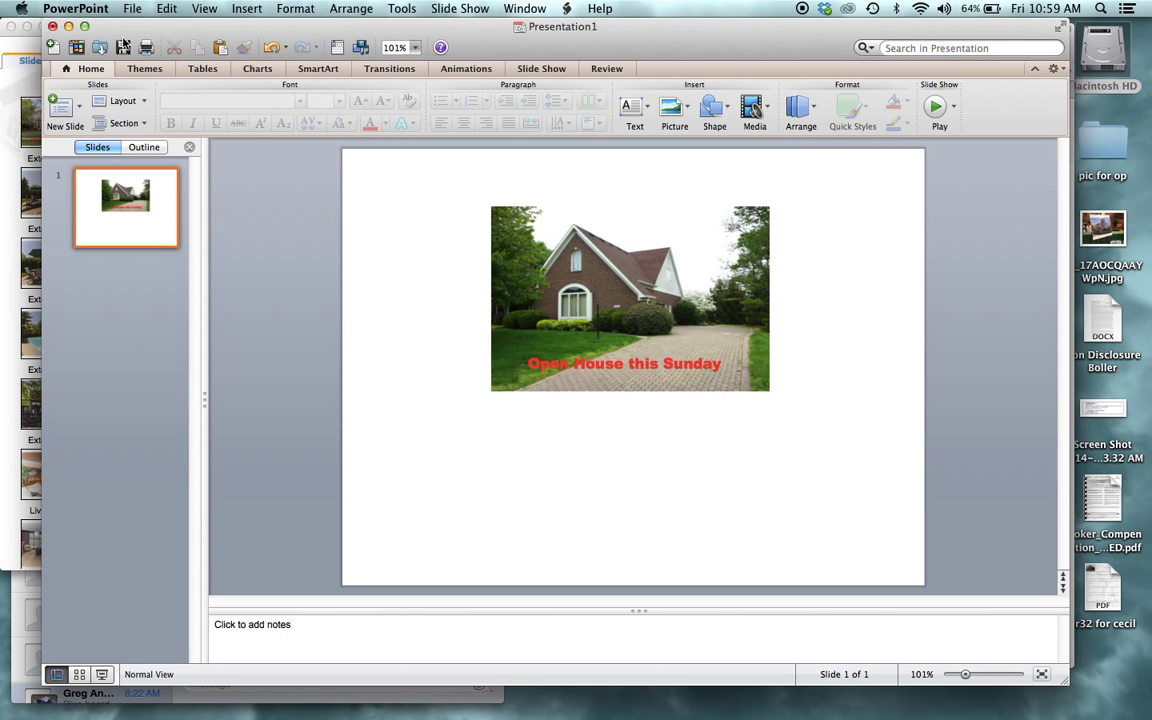
Minimize the open windows and open Slide1.jpg from the "pic for op" folder on the desktop in Preview.
left_click(68, 26)
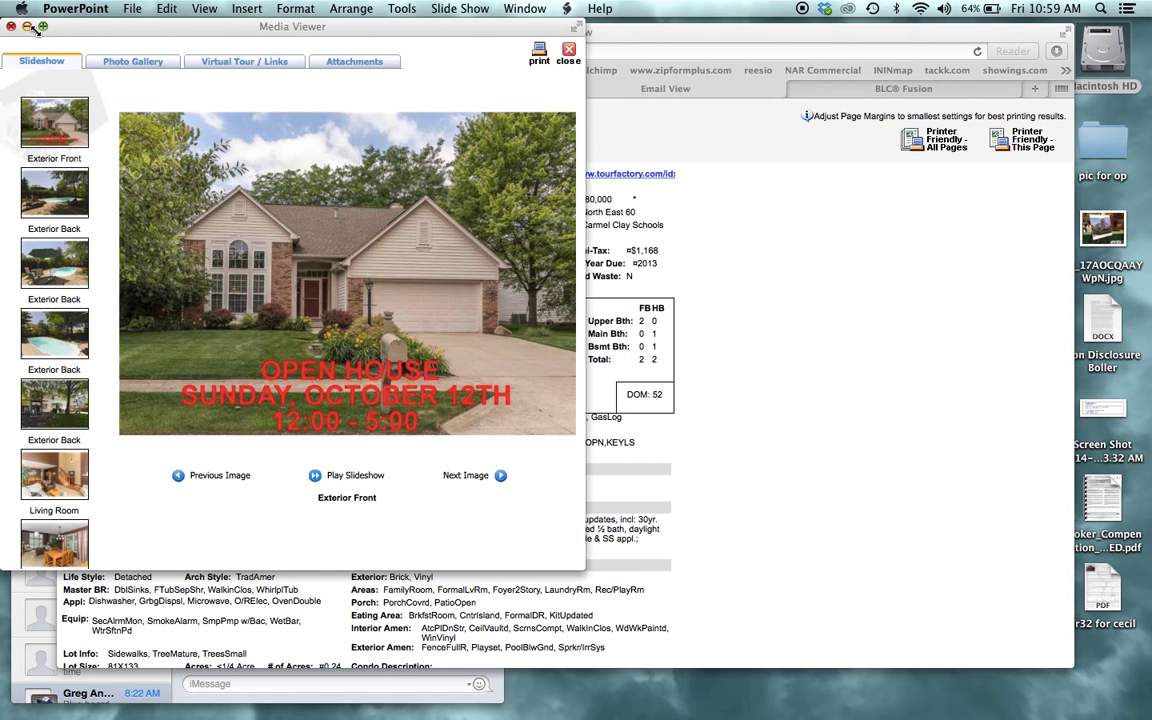
left_click(27, 26)
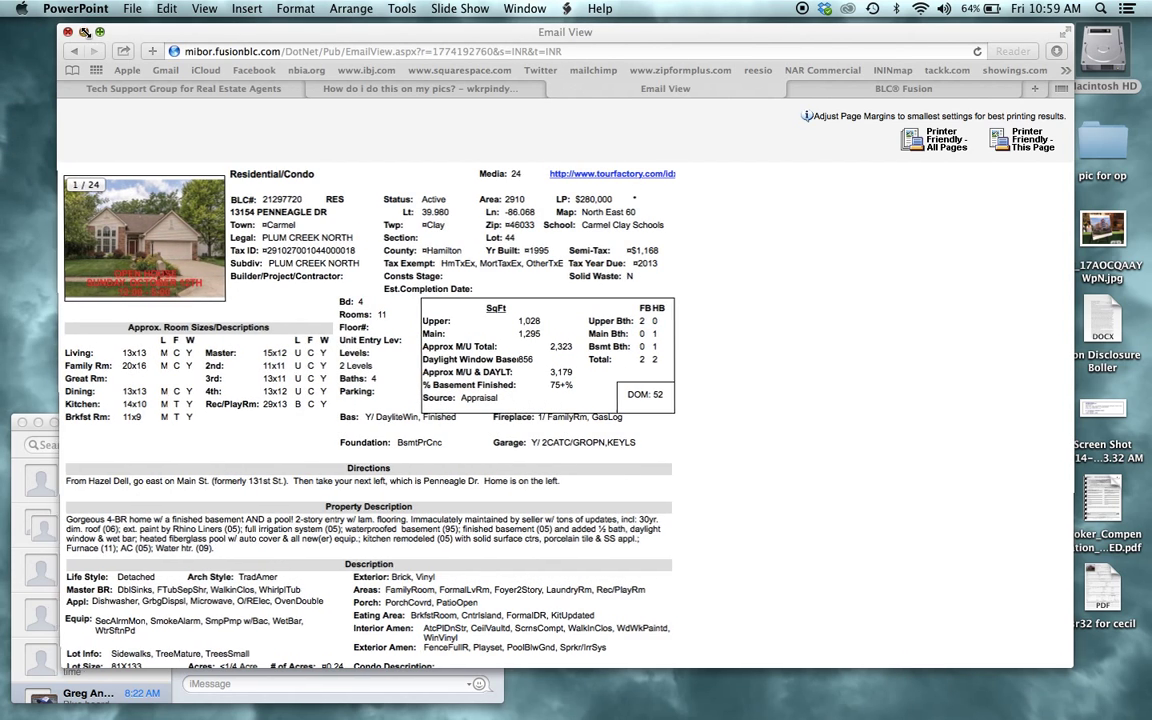
left_click(80, 31)
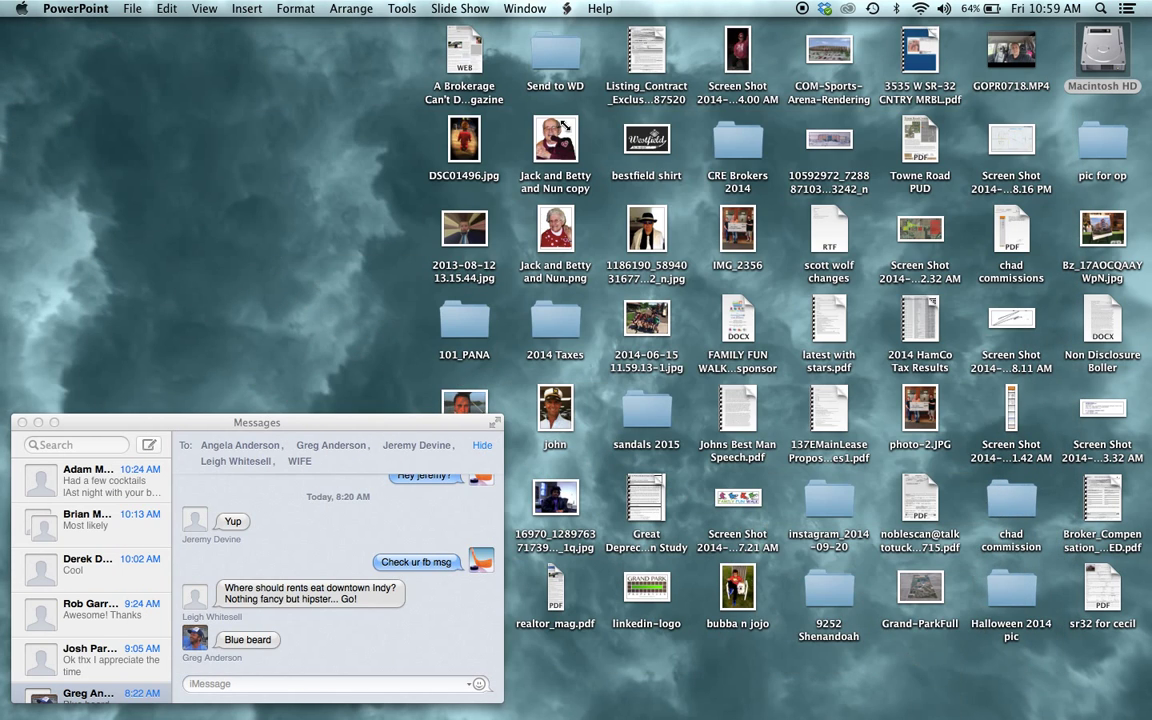
double_click(1098, 142)
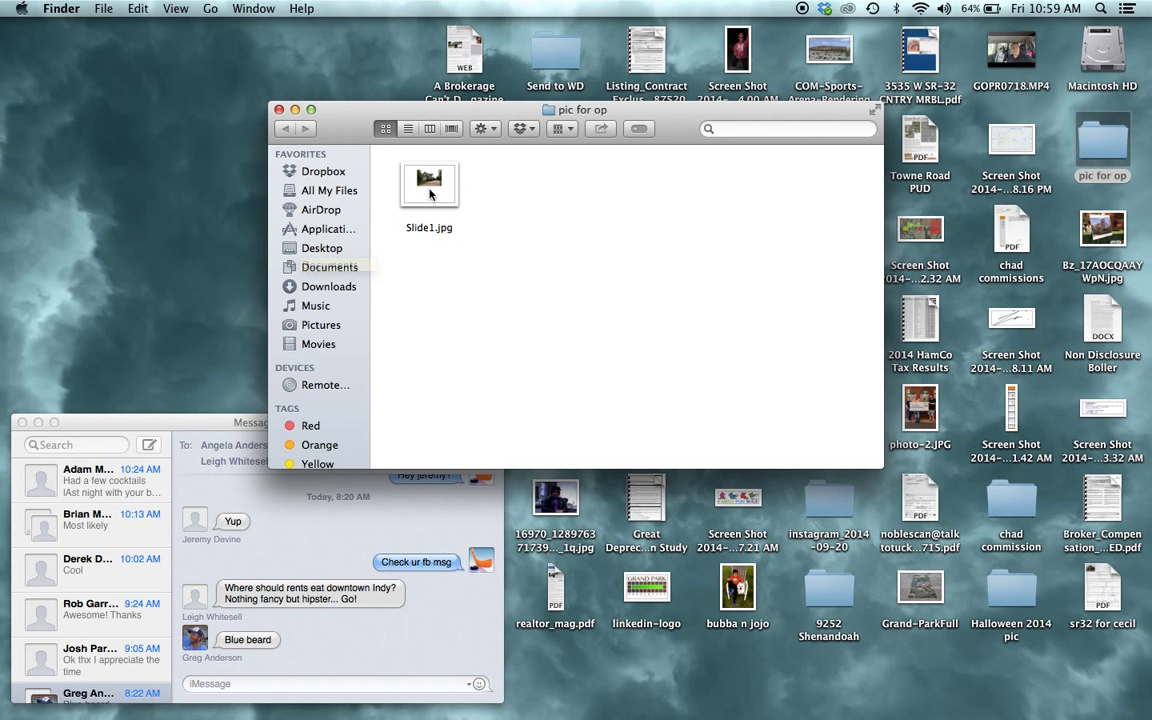
double_click(430, 194)
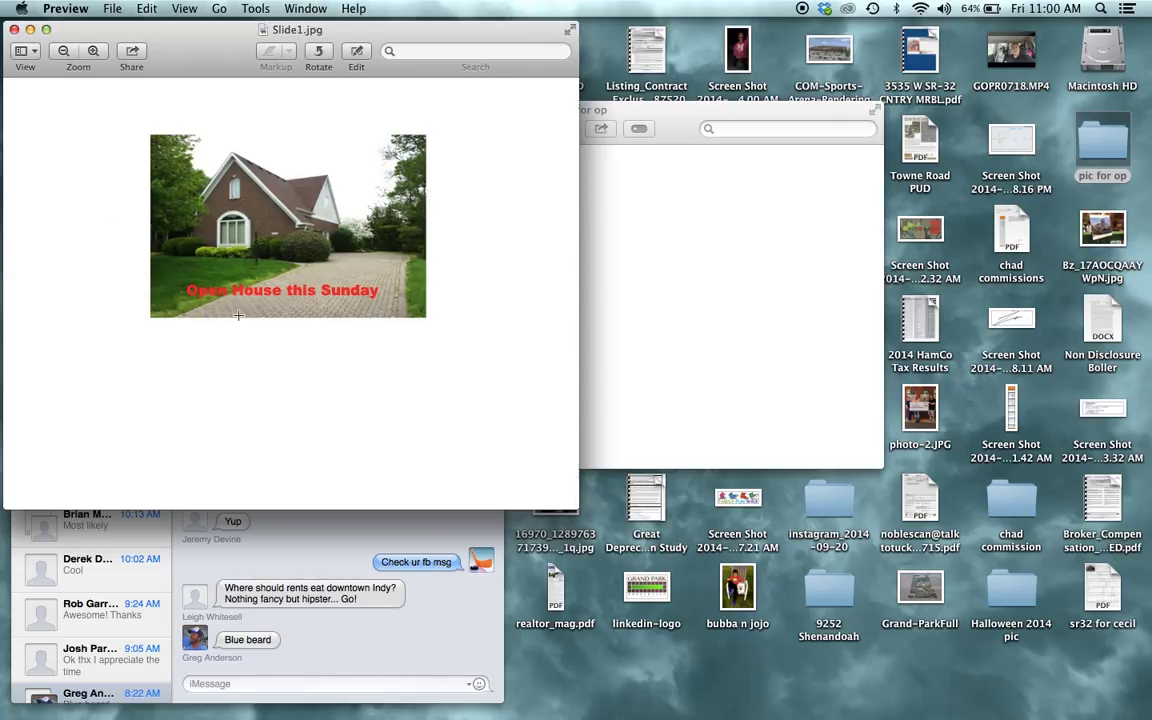
Crop Slide1.jpg with a rectangular selection to the edges of the captioned house photo and save the image.
left_click(356, 53)
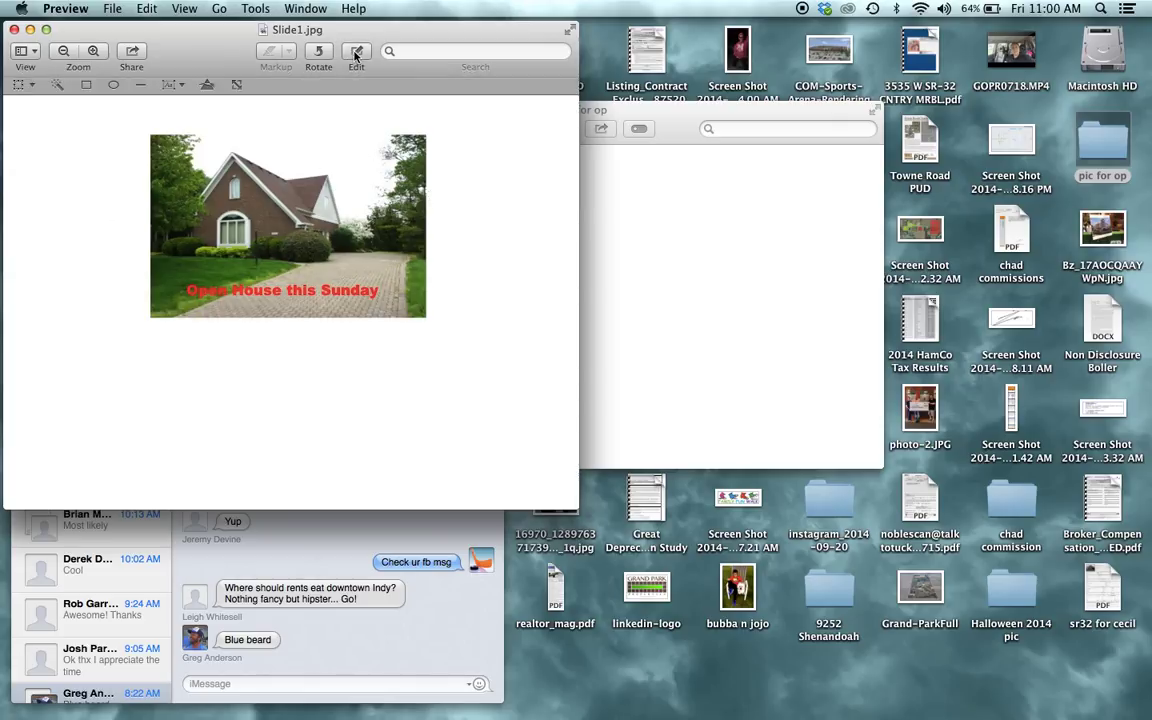
left_click(237, 87)
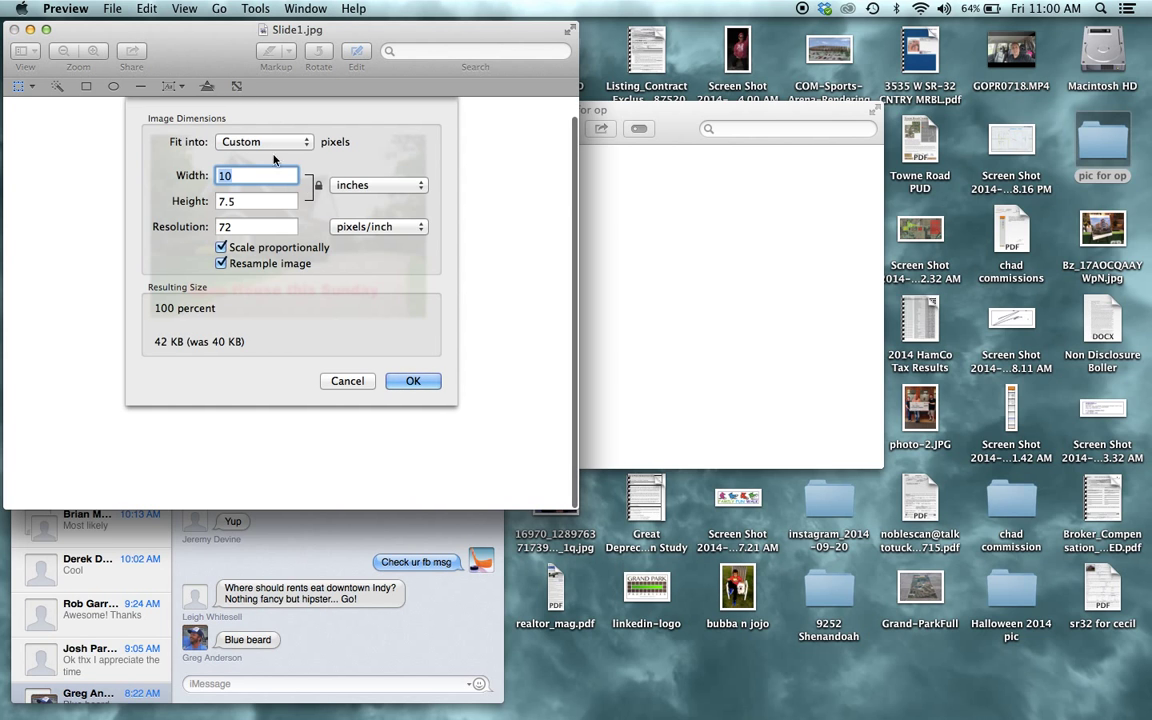
left_click(358, 375)
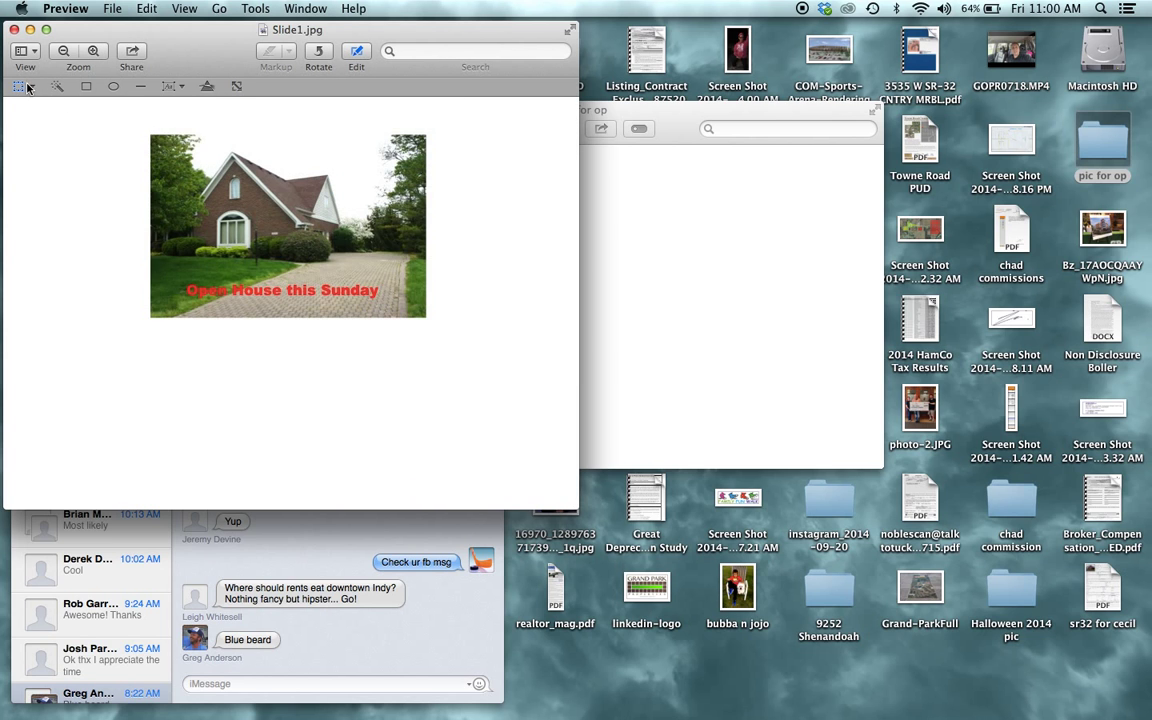
left_click(28, 88)
left_click(40, 108)
left_click_drag(151, 137, 427, 318)
left_click(287, 86)
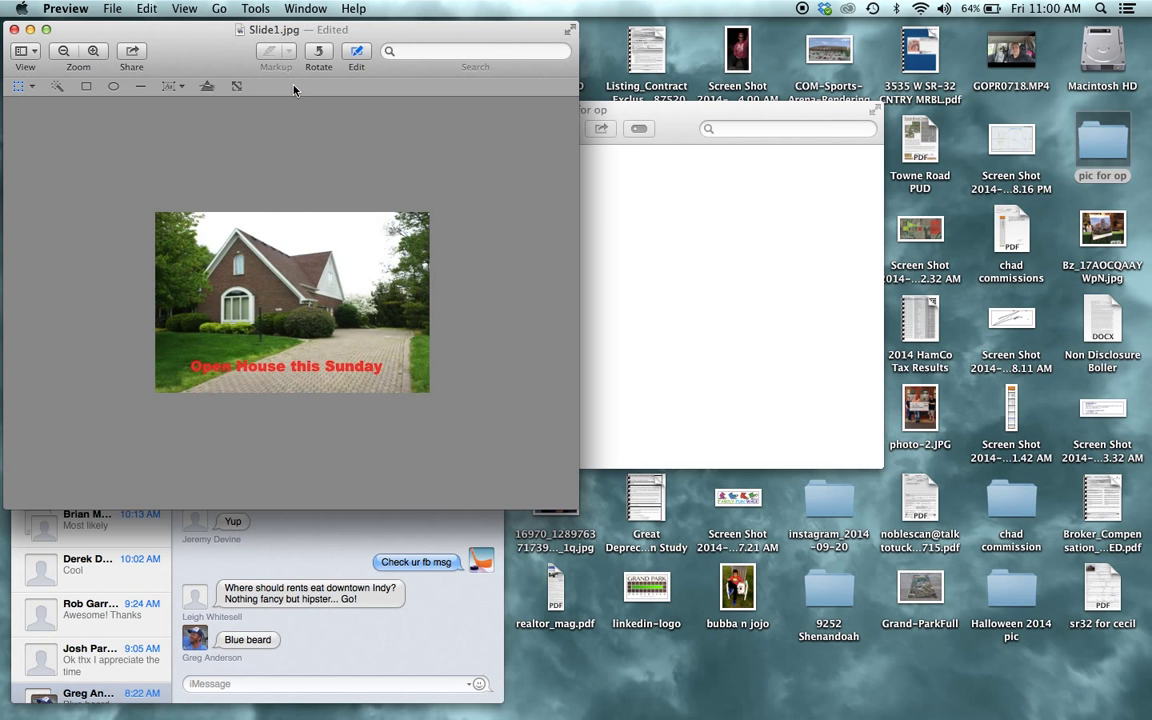
left_click(106, 14)
left_click(112, 112)
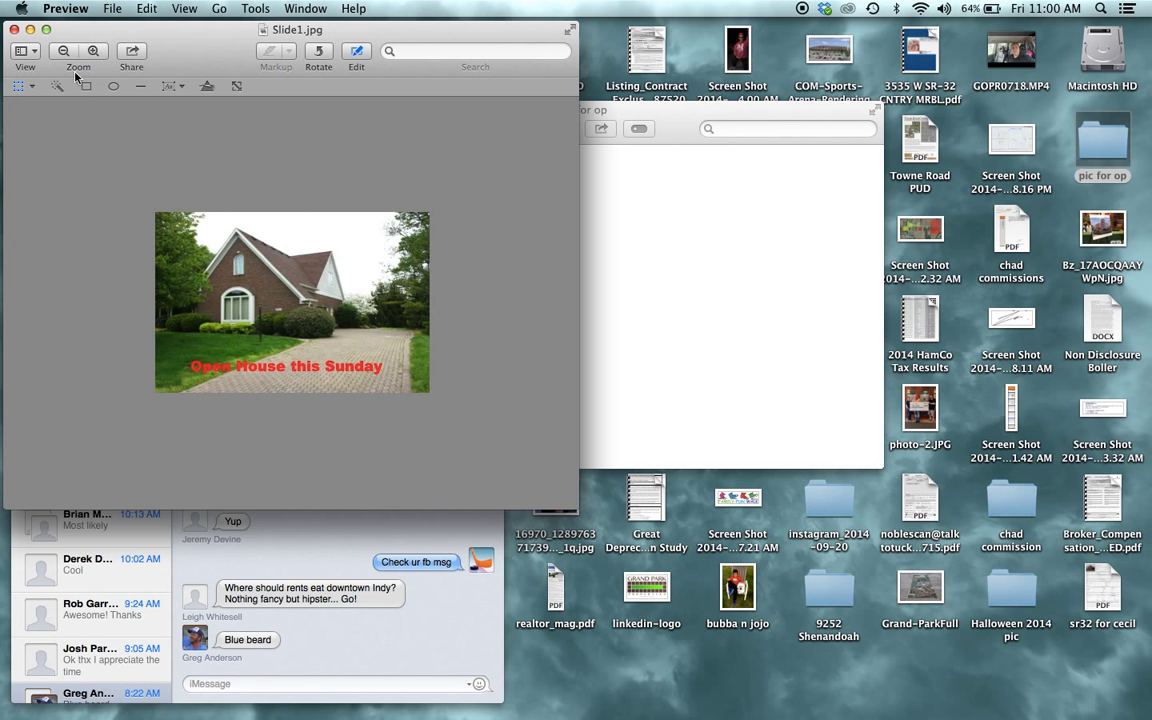